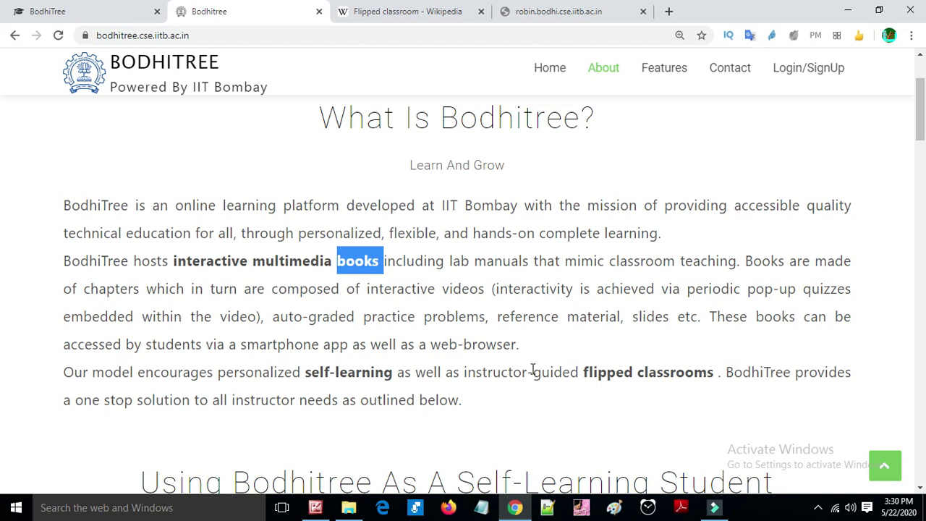
# Scroll to 'Using Bodhitree As An Instructor' and highlight item 3 on organising course elements
pyautogui.scroll(-5, 532, 369)
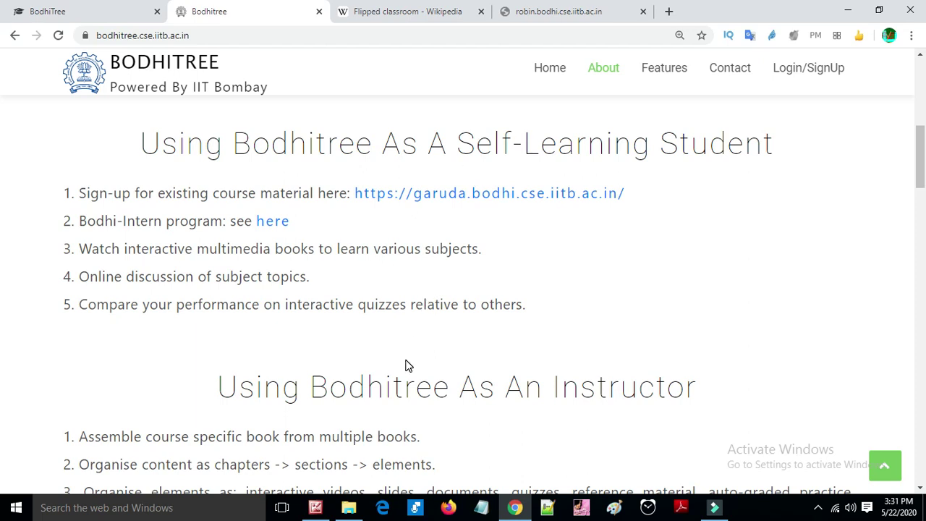
pyautogui.scroll(-1, 406, 366)
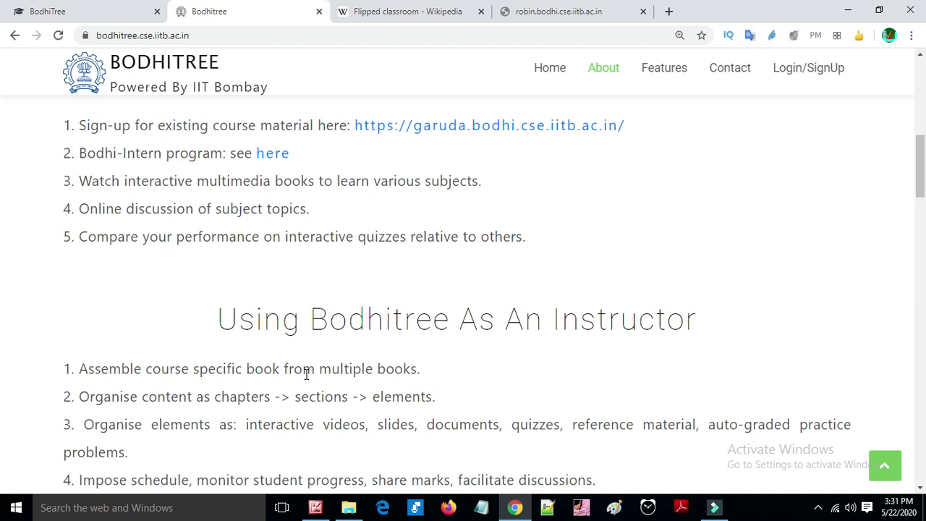
pyautogui.scroll(-1, 307, 373)
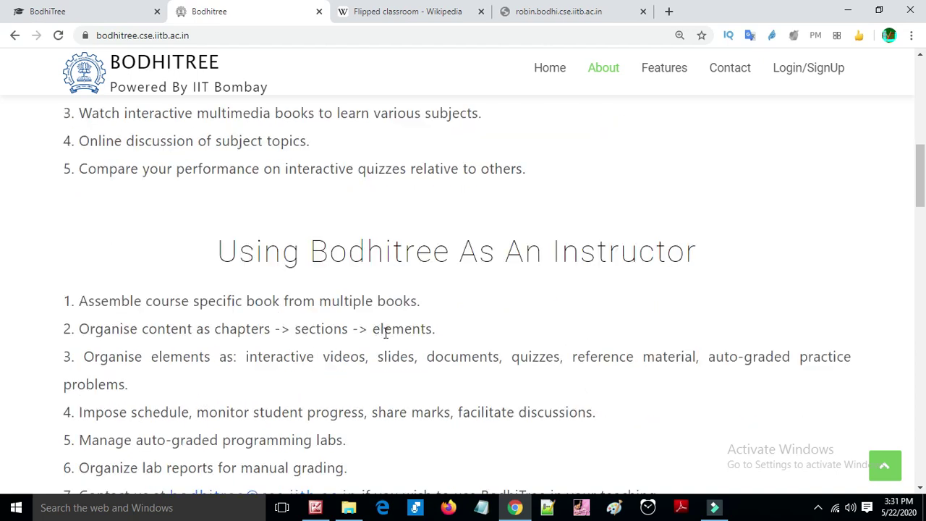
pyautogui.moveTo(50, 355); pyautogui.dragTo(178, 395)
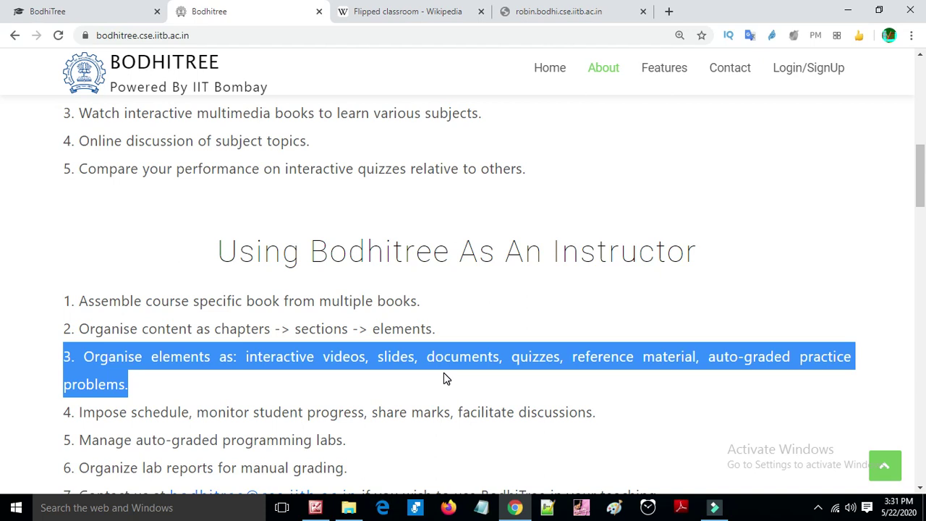
pyautogui.scroll(-2, 443, 376)
# Highlight the scheduling, auto-graded programming labs and lab-report grading items, then scroll to Our Popular Courses
pyautogui.moveTo(80, 277); pyautogui.dragTo(148, 288)
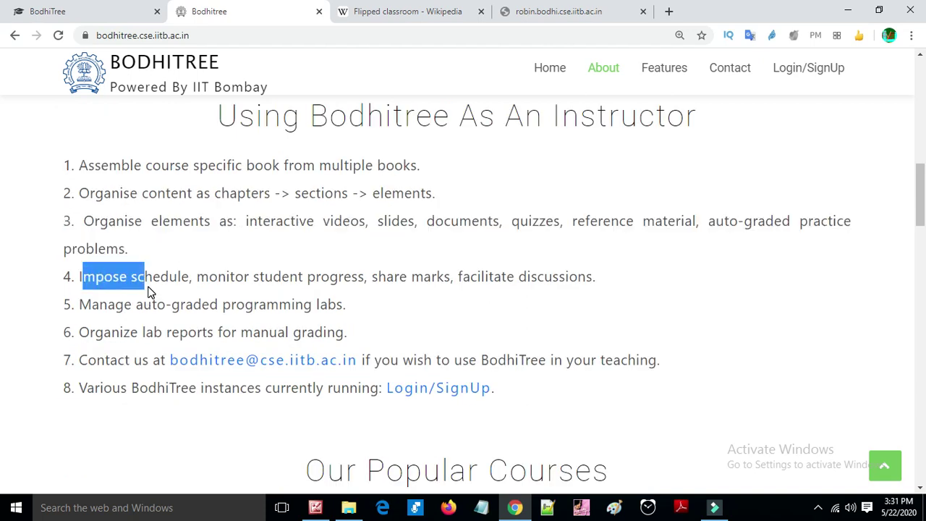
pyautogui.tripleClick(221, 277)
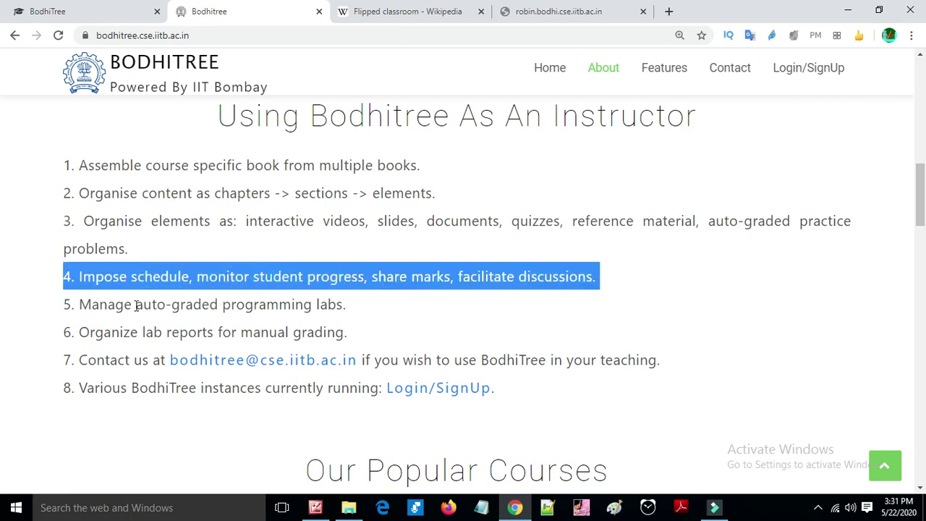
pyautogui.click(109, 309)
pyautogui.moveTo(142, 315); pyautogui.dragTo(302, 322)
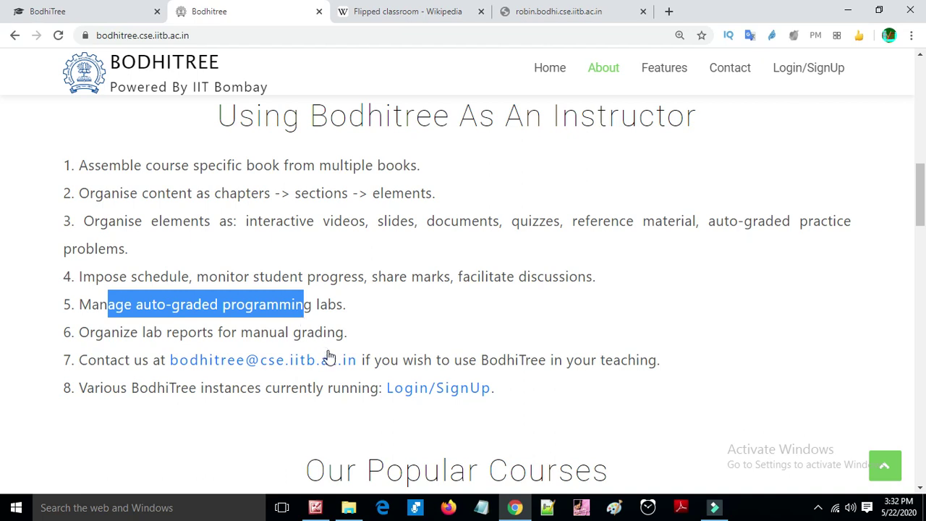
pyautogui.moveTo(120, 331); pyautogui.dragTo(138, 332)
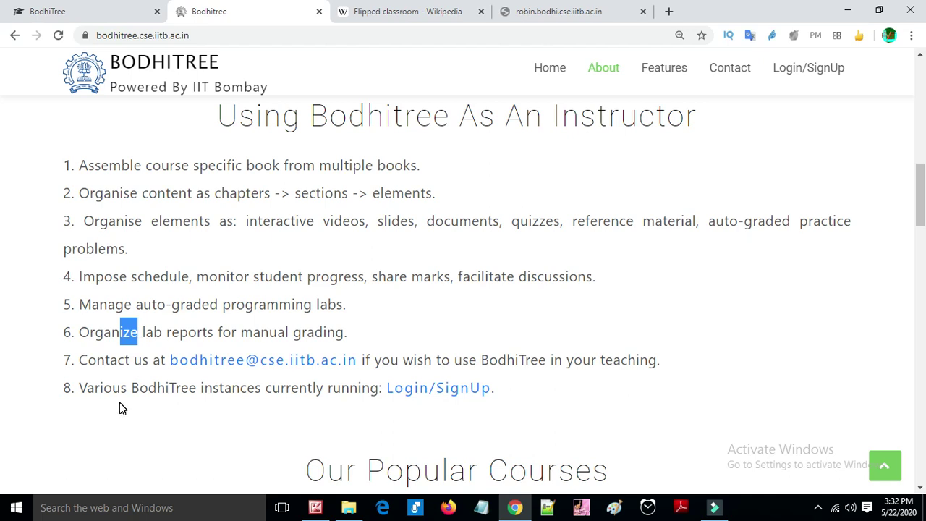
pyautogui.scroll(-2, 121, 407)
pyautogui.scroll(-2, 122, 407)
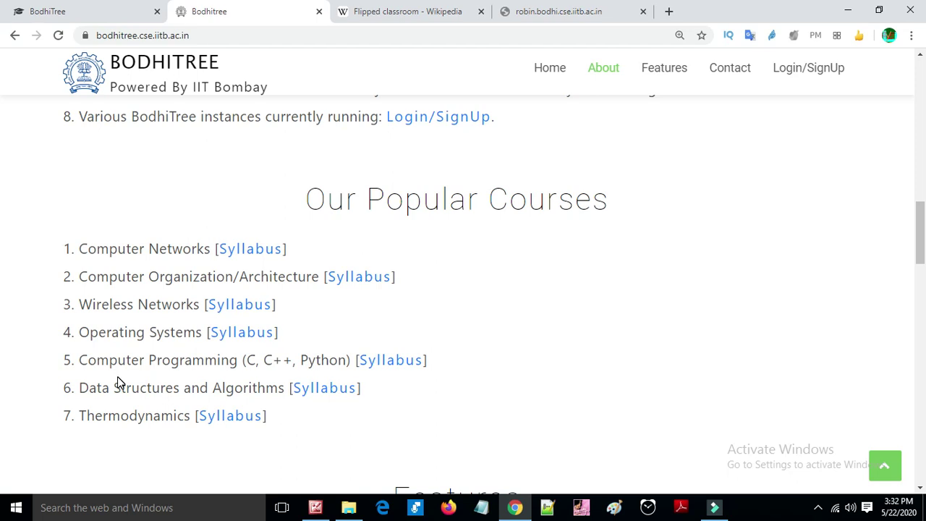
# Scroll down to Features and highlight the 6 Multi-media Books paragraph
pyautogui.scroll(-5, 172, 385)
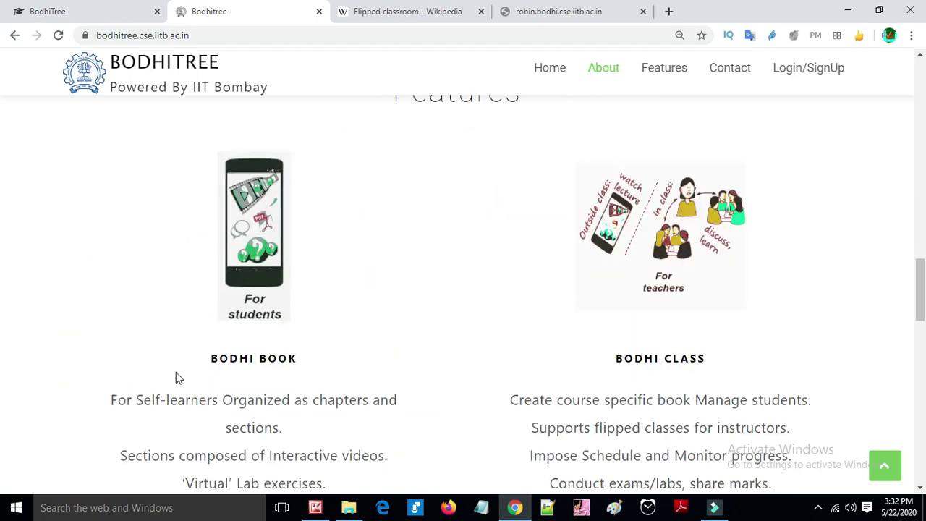
pyautogui.scroll(-3, 178, 377)
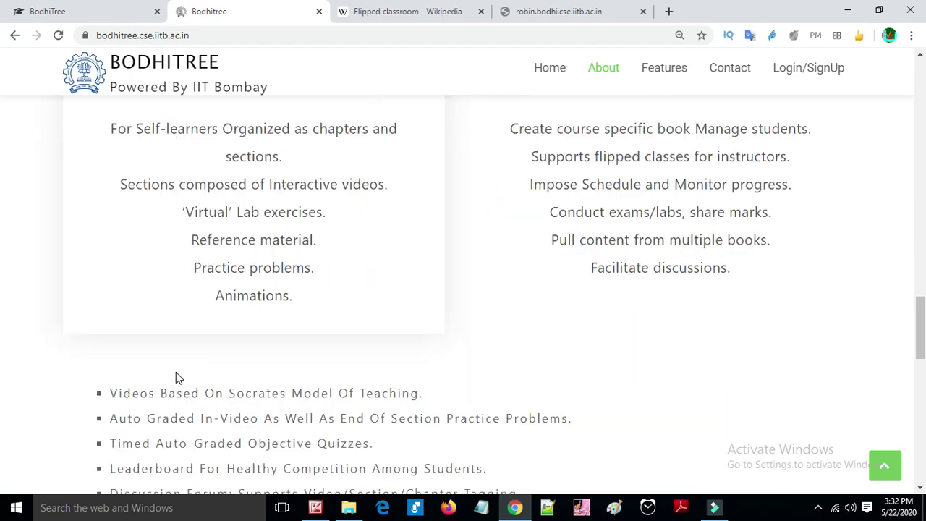
pyautogui.scroll(-10, 176, 372)
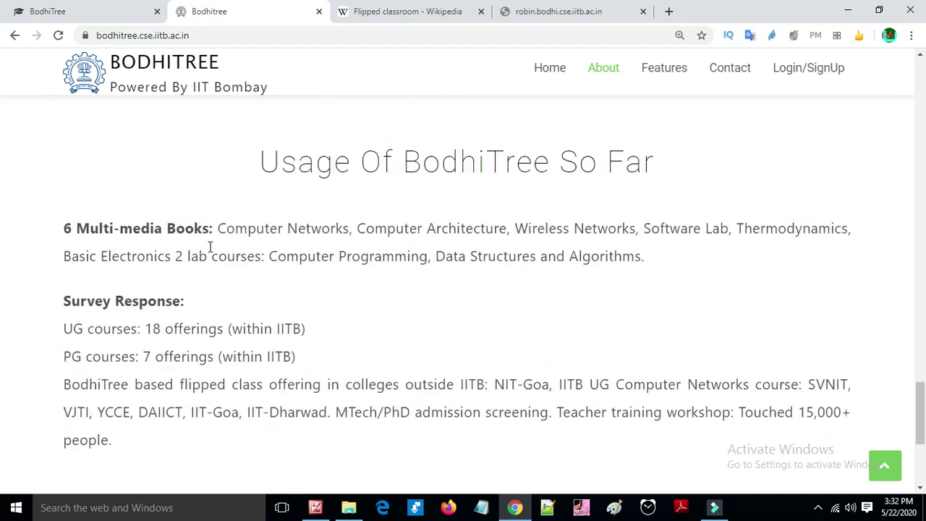
pyautogui.click(225, 229)
pyautogui.tripleClick(225, 230)
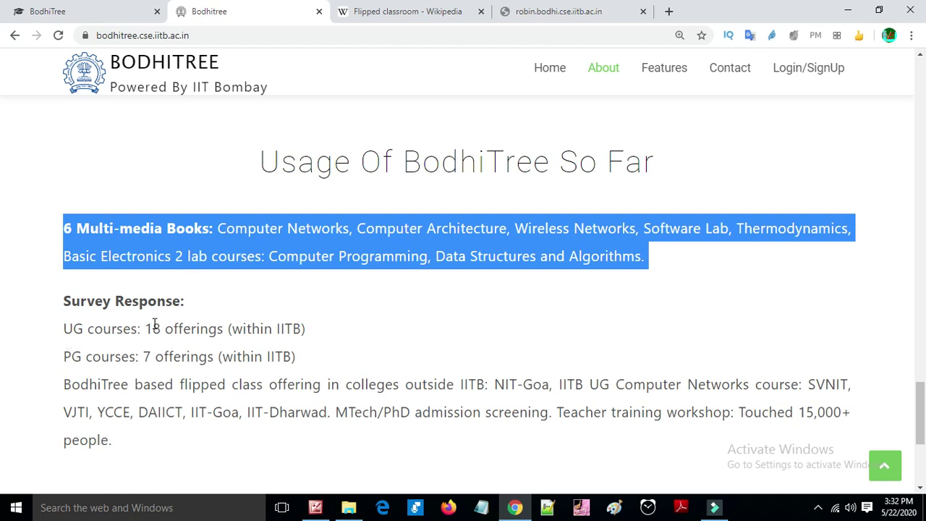
# Highlight the 18 UG and 7 PG course offerings, then scroll back up to the features
pyautogui.moveTo(153, 328); pyautogui.dragTo(201, 343)
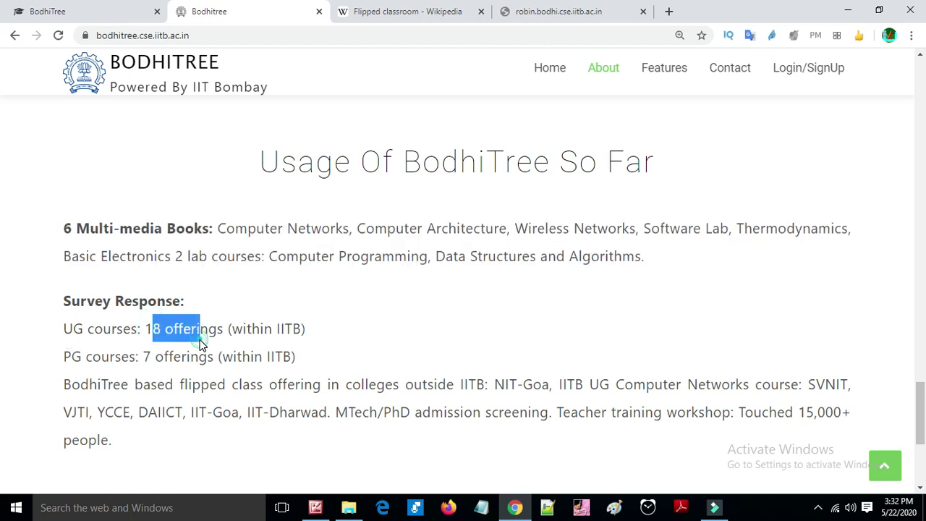
pyautogui.click(200, 342)
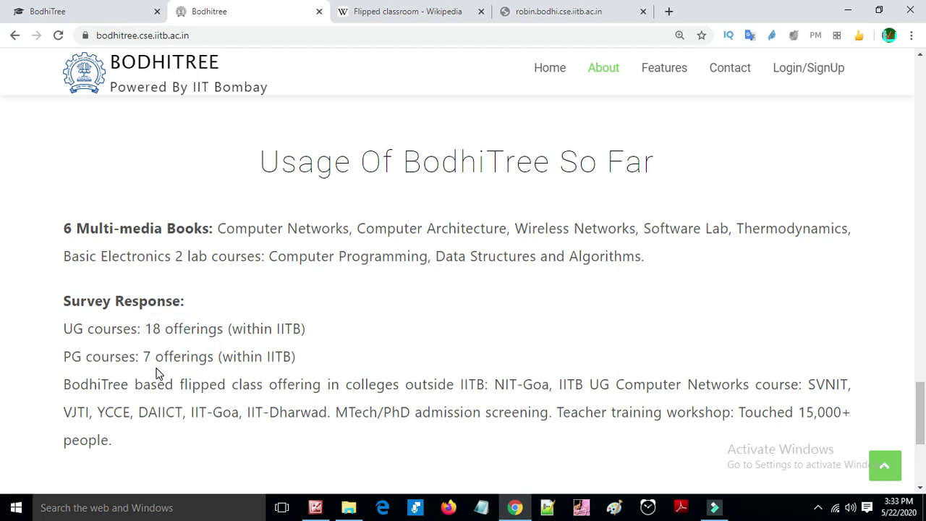
pyautogui.moveTo(143, 356); pyautogui.dragTo(150, 358)
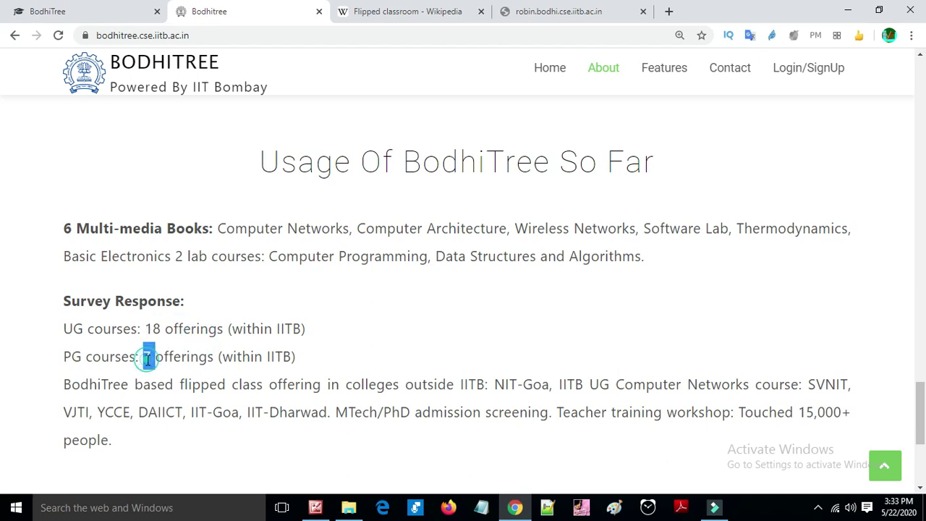
pyautogui.click(147, 358)
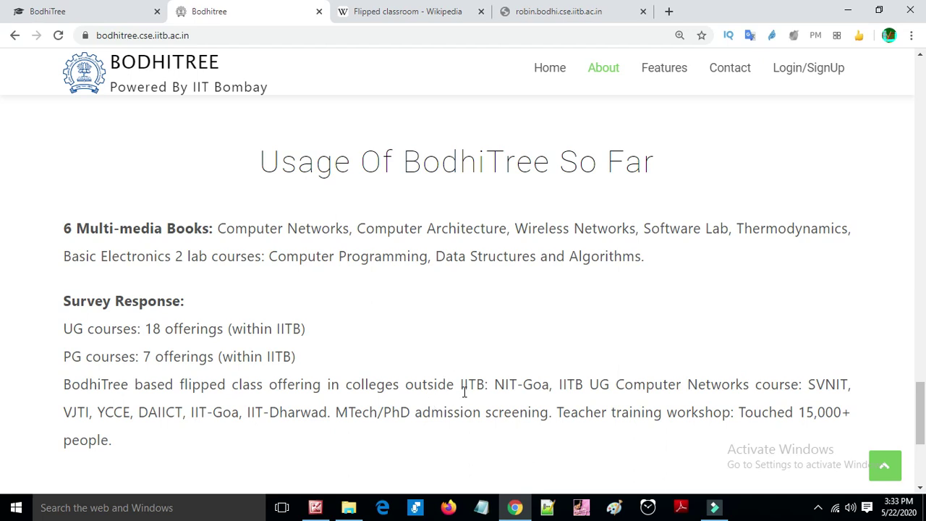
pyautogui.scroll(-1, 490, 399)
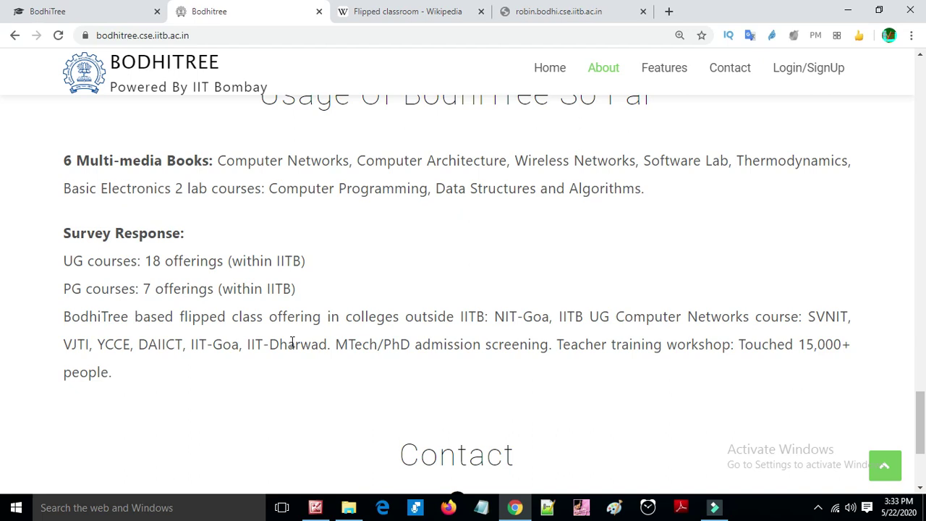
pyautogui.scroll(-3, 268, 311)
pyautogui.scroll(10, 244, 285)
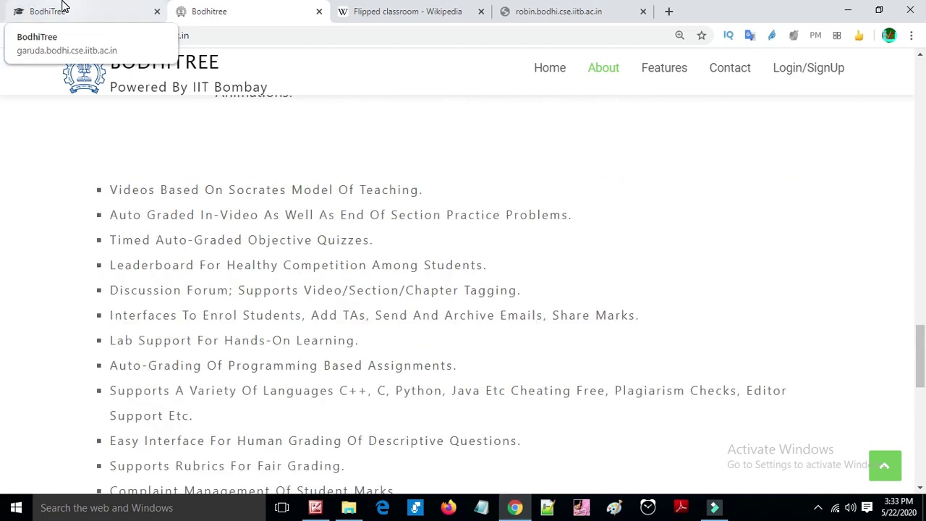
# On the workshop's Multimedia Book tab, expand '2. Motivation and Overview' to show its three lessons
pyautogui.click(62, 6)
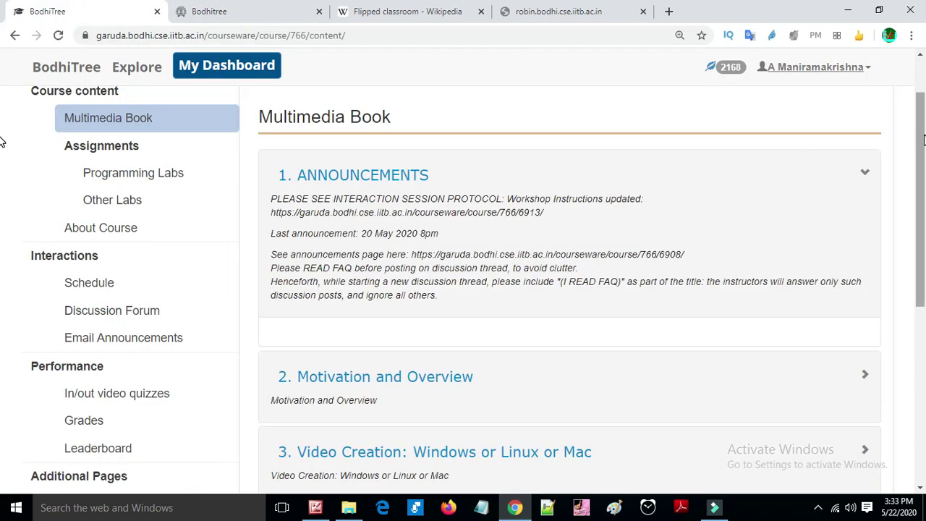
pyautogui.scroll(1, 643, 128)
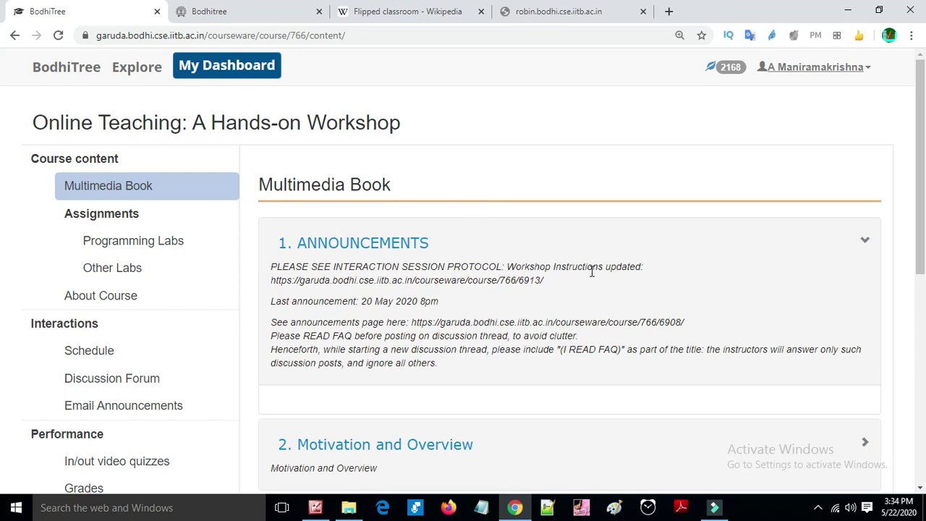
pyautogui.scroll(-2, 592, 271)
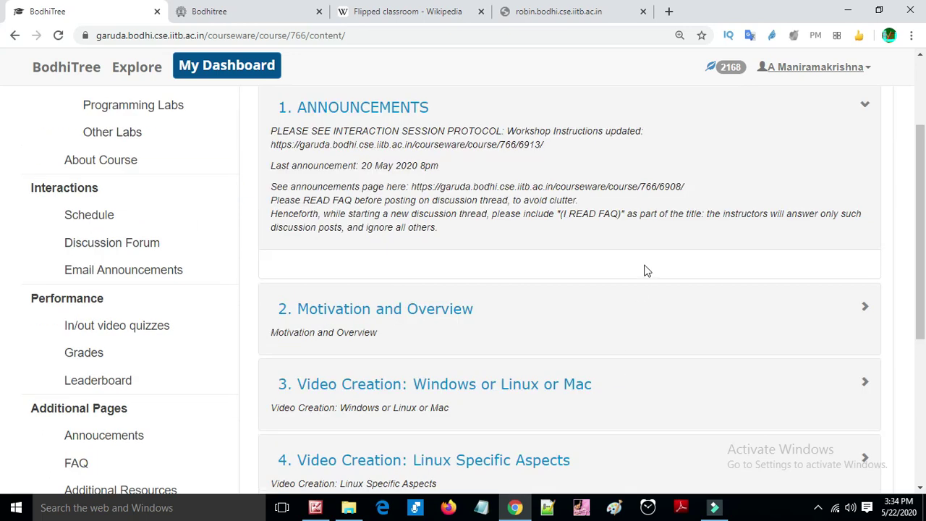
pyautogui.scroll(2, 647, 271)
pyautogui.scroll(-1, 643, 254)
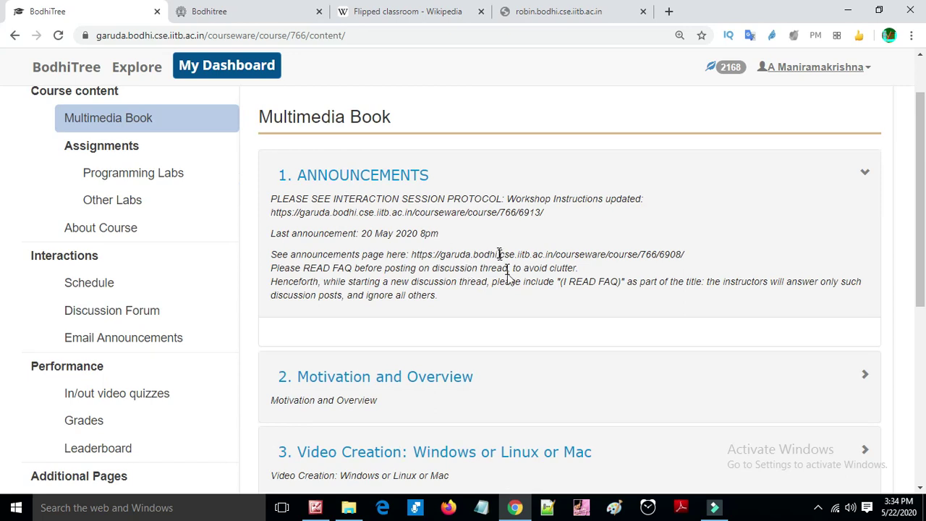
pyautogui.click(558, 372)
pyautogui.scroll(-1, 564, 373)
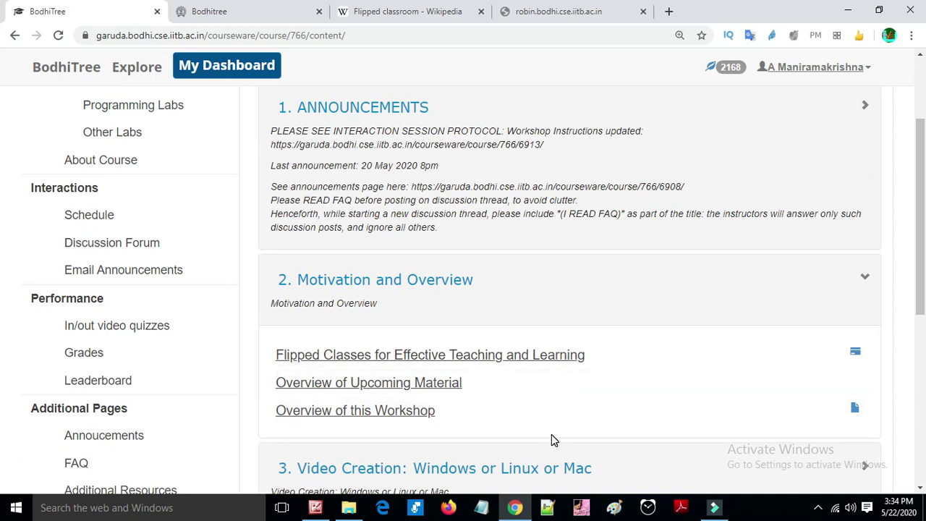
# Open the Flipped Classes for Effective Teaching and Learning lesson, retrying the unreachable robin tab meanwhile
pyautogui.click(576, 358)
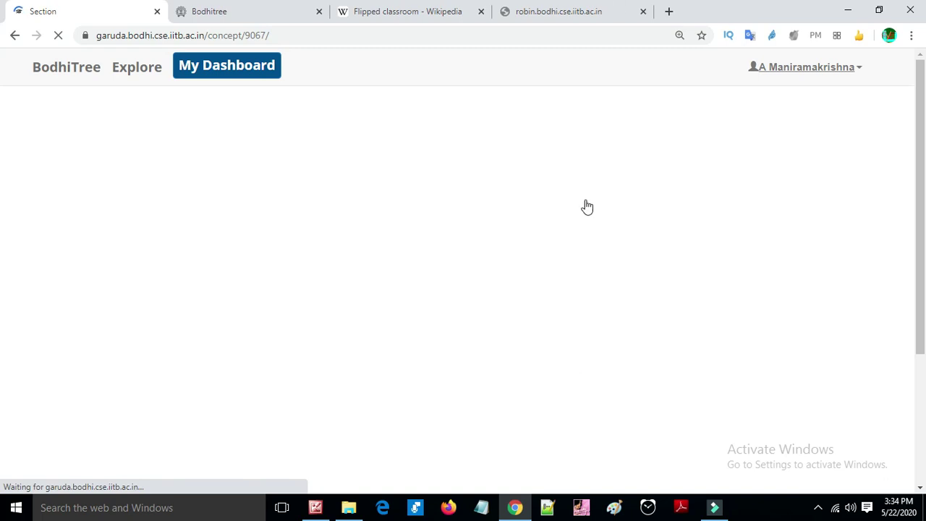
pyautogui.click(592, 10)
pyautogui.click(283, 387)
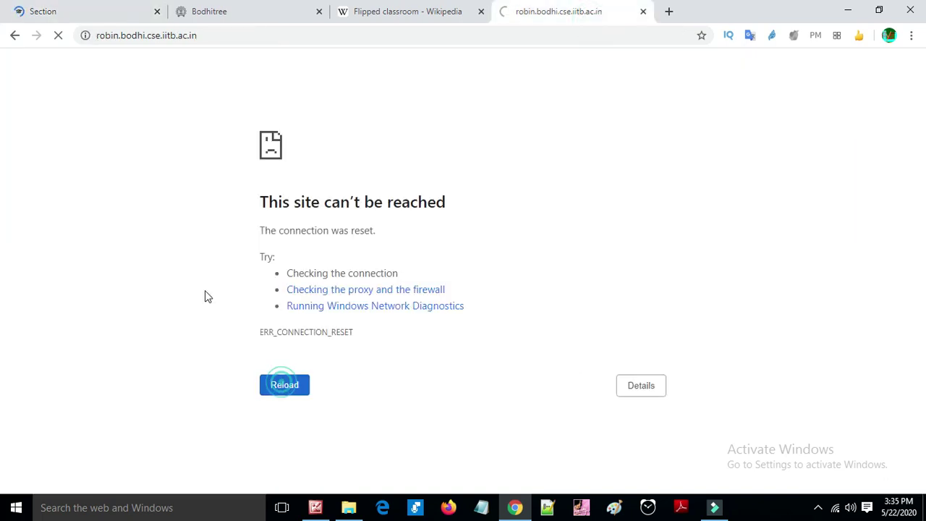
pyautogui.click(142, 9)
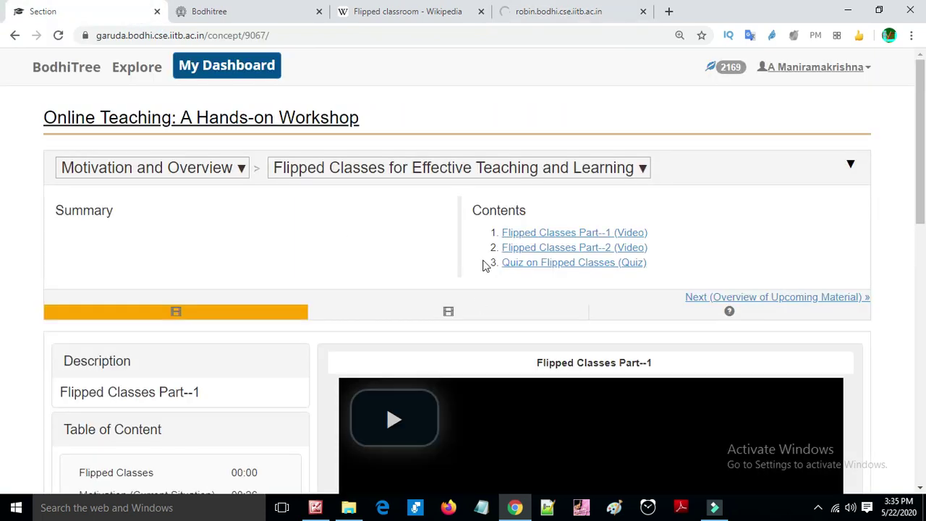
# Close the topic and section dropdowns and scroll to the Flipped Classes Part-1 video player
pyautogui.click(145, 171)
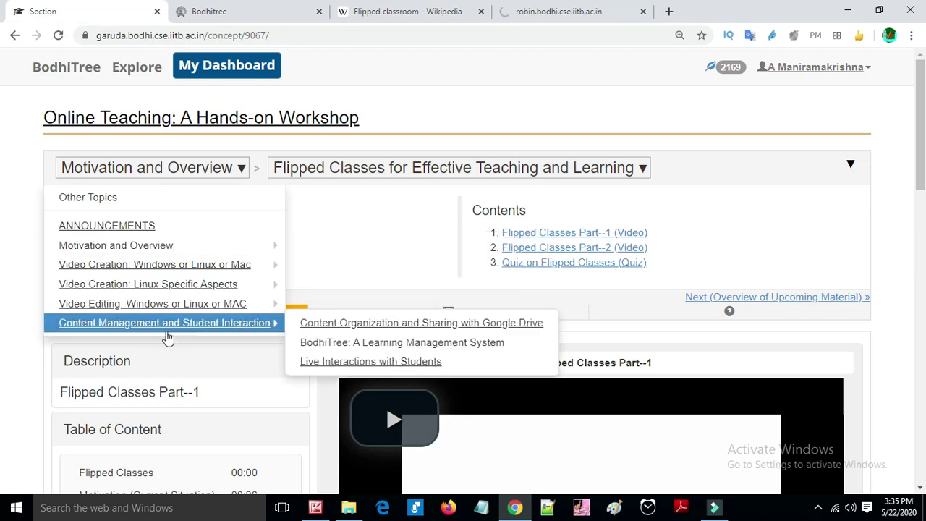
pyautogui.click(348, 172)
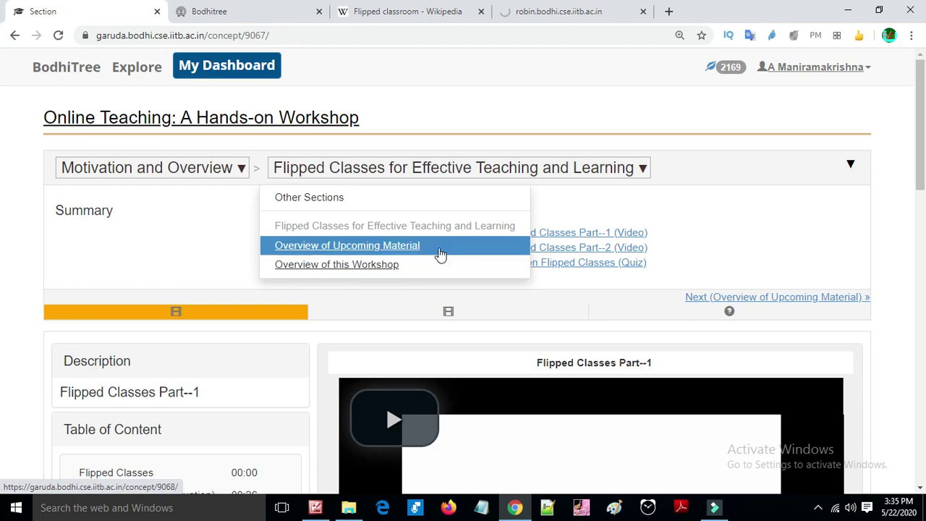
pyautogui.click(684, 264)
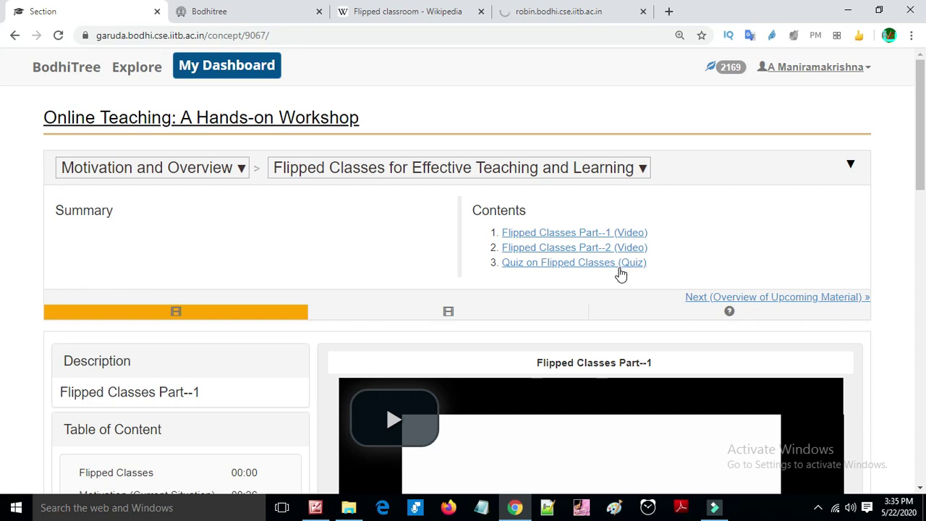
pyautogui.scroll(-3, 376, 326)
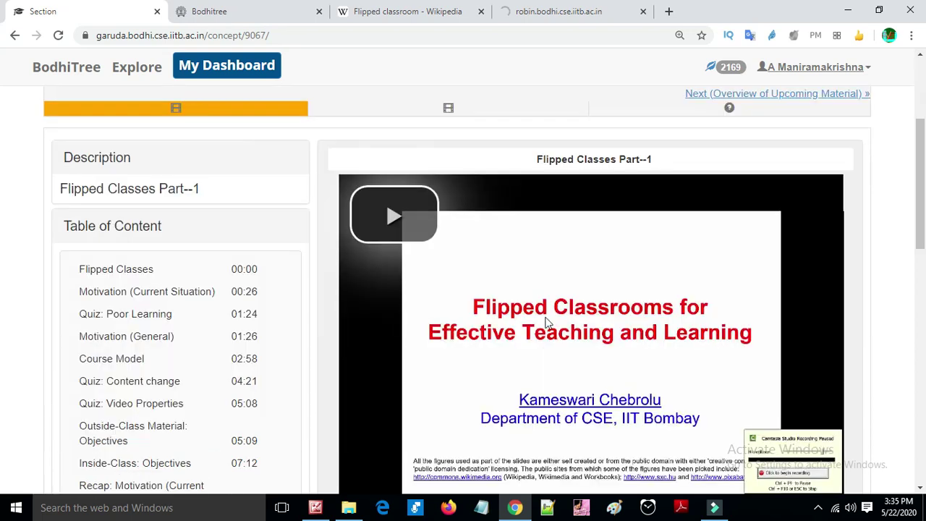
pyautogui.scroll(-1, 546, 323)
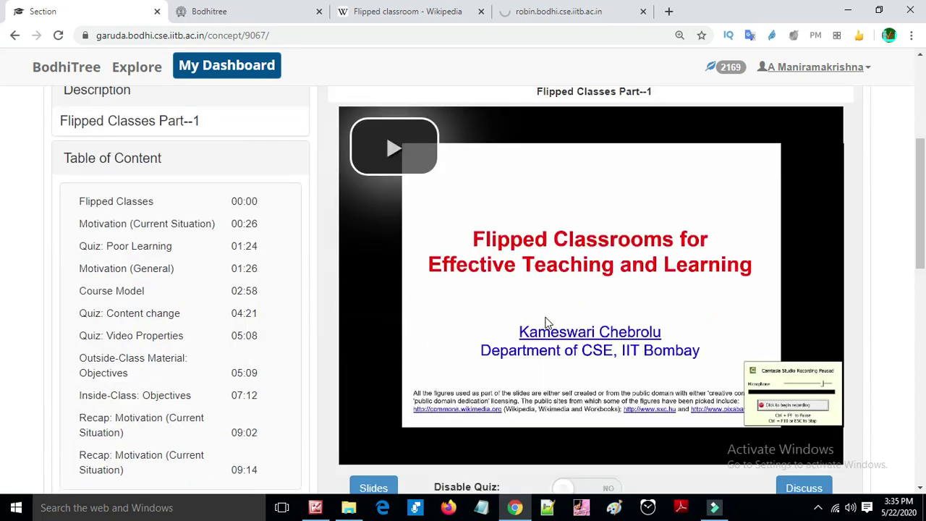
pyautogui.scroll(-4, 355, 232)
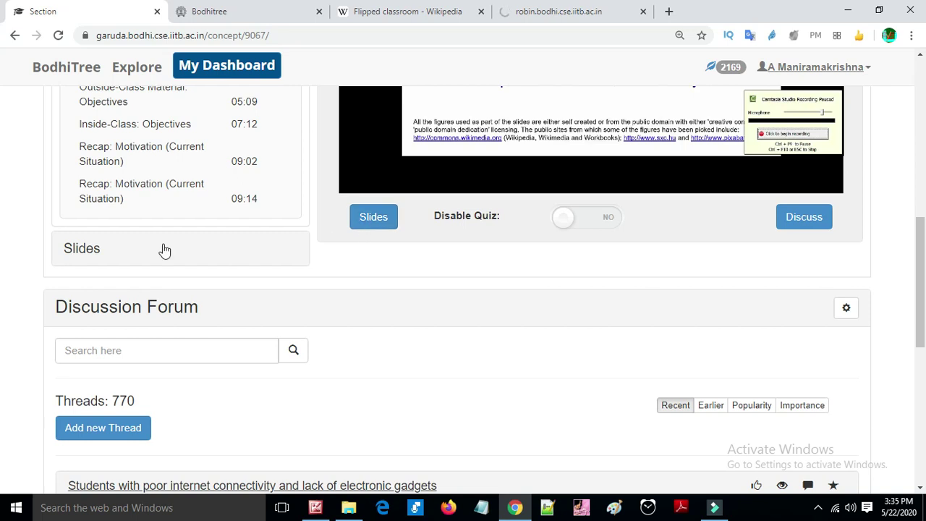
pyautogui.scroll(2, 165, 250)
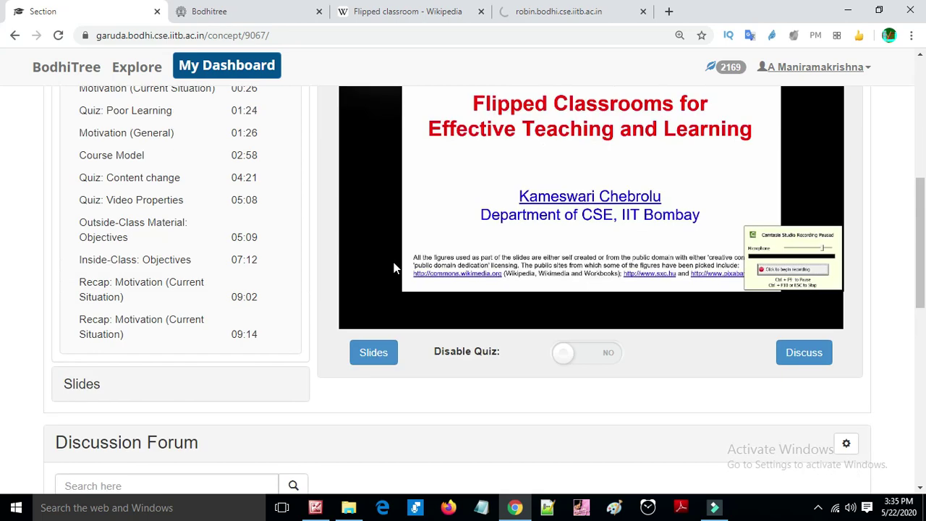
pyautogui.scroll(2, 419, 138)
pyautogui.scroll(-2, 409, 151)
pyautogui.scroll(2, 408, 166)
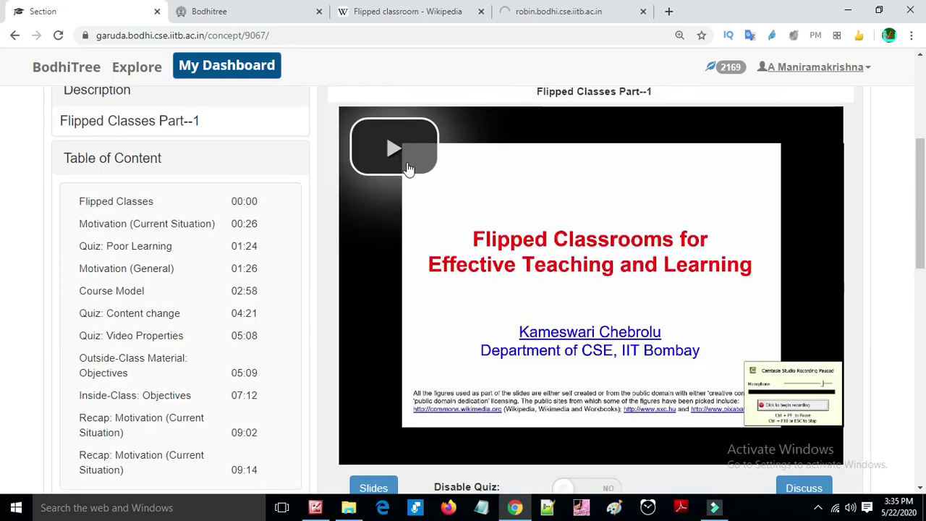
# Play the Flipped Classes Part-1 video briefly, then pause it and look over the page
pyautogui.click(407, 172)
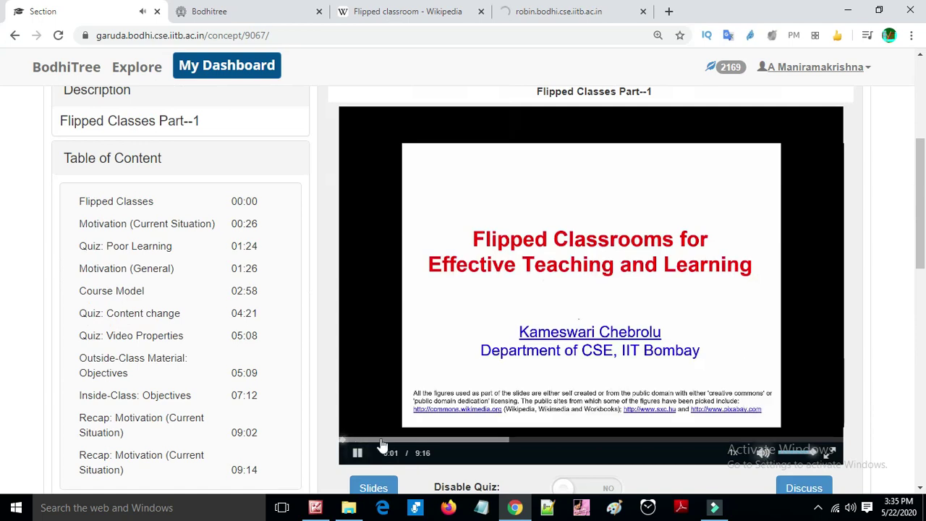
pyautogui.click(476, 433)
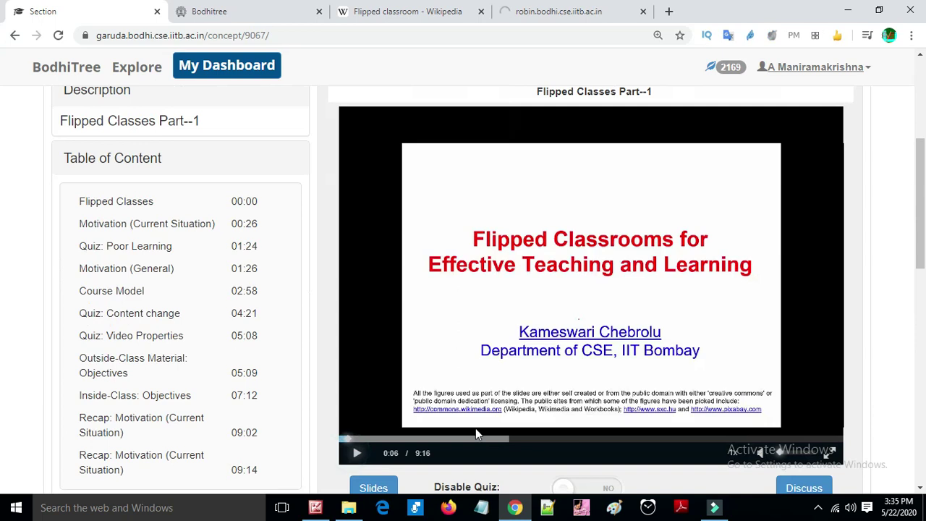
pyautogui.scroll(-1, 468, 424)
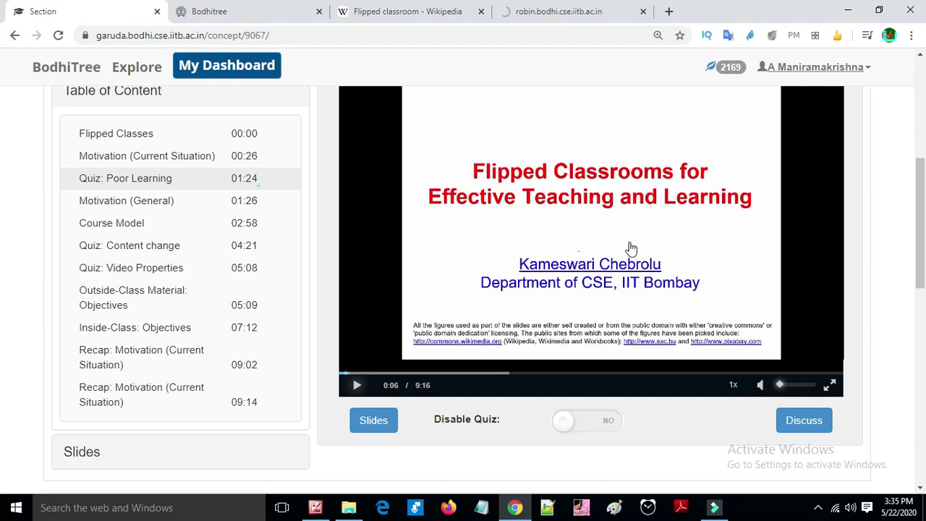
pyautogui.scroll(-4, 635, 246)
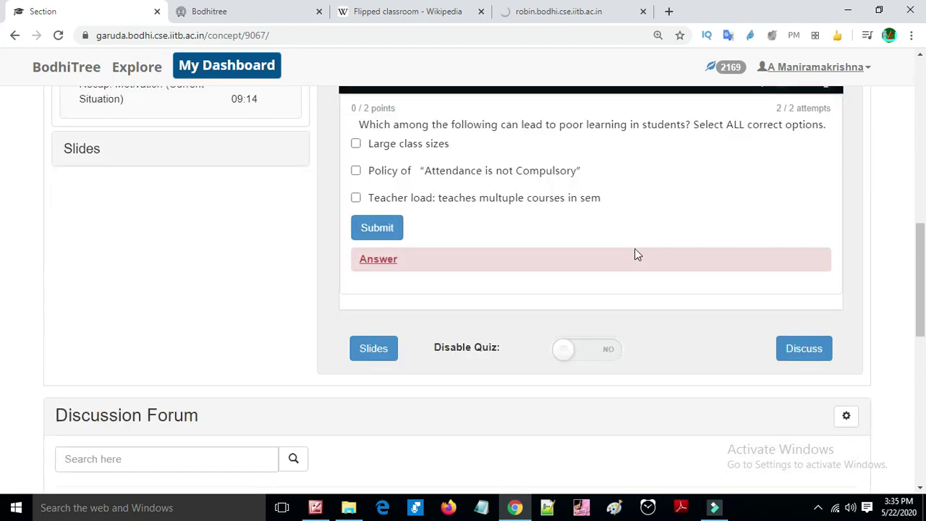
pyautogui.scroll(1, 635, 248)
pyautogui.scroll(3, 634, 254)
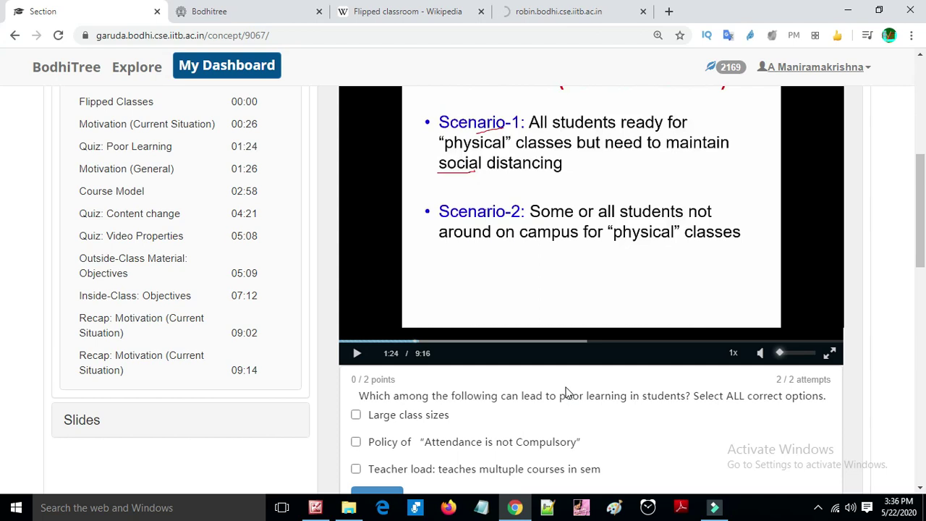
pyautogui.scroll(-3, 582, 347)
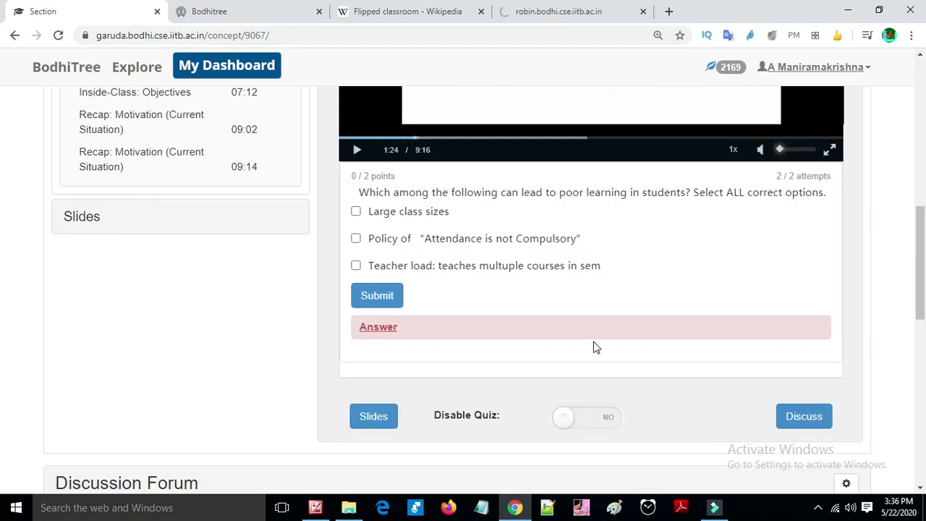
pyautogui.scroll(3, 594, 346)
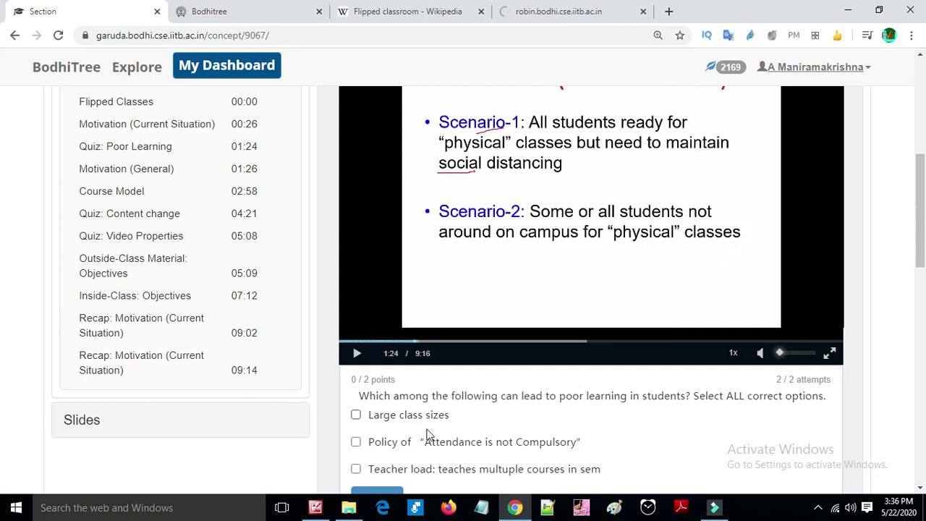
pyautogui.scroll(-1, 428, 437)
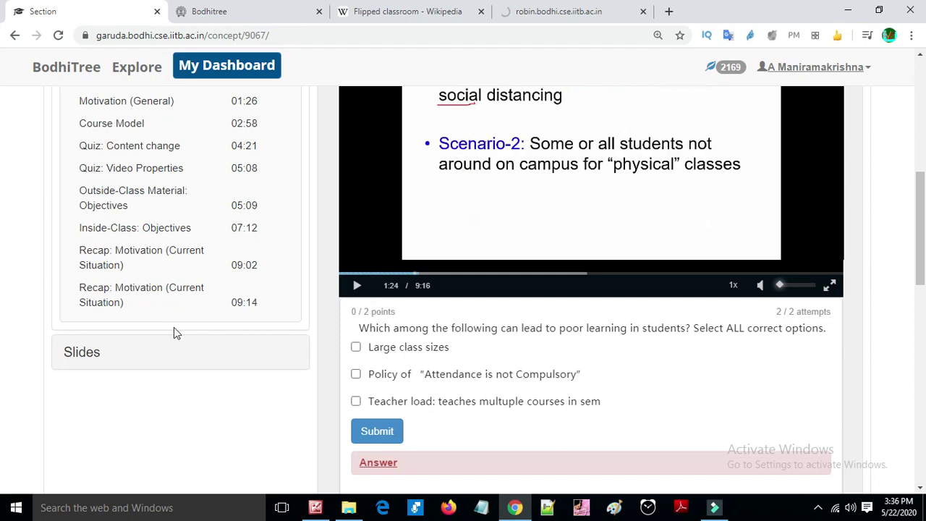
pyautogui.scroll(1, 174, 327)
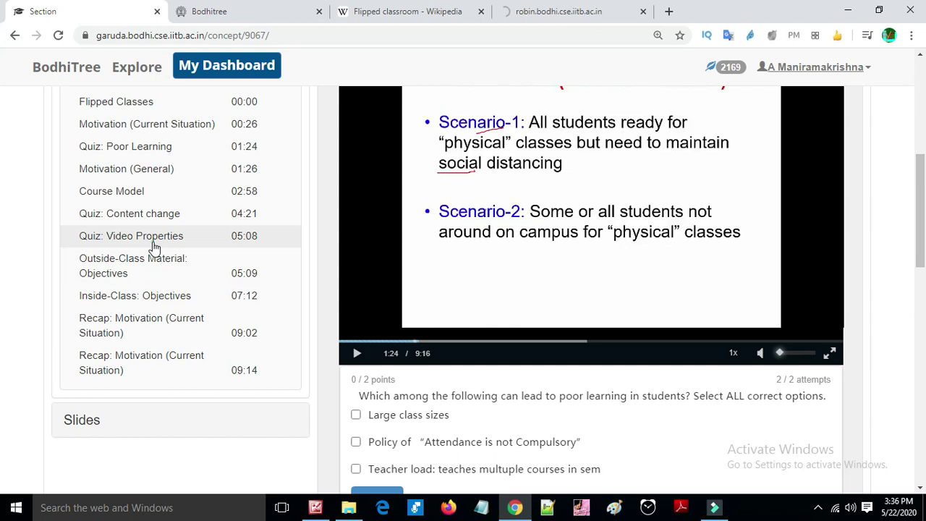
# Jump the video to 'Quiz: Video Properties' at 5:08 and review the 0/2 quiz
pyautogui.click(154, 246)
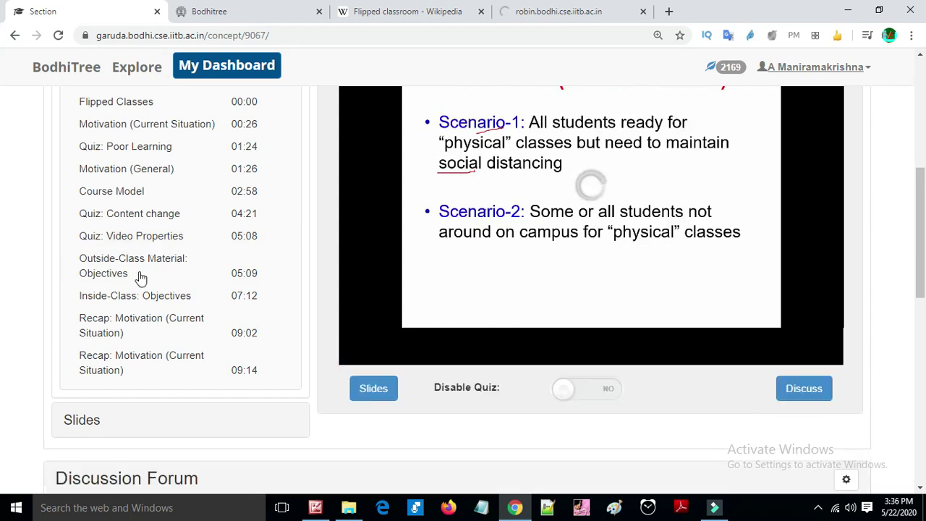
pyautogui.scroll(-4, 467, 384)
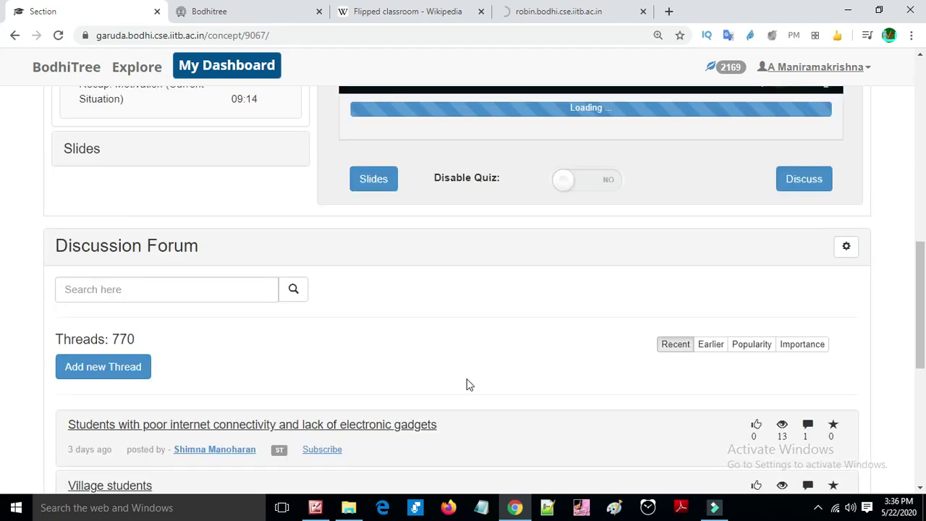
pyautogui.scroll(-1, 425, 341)
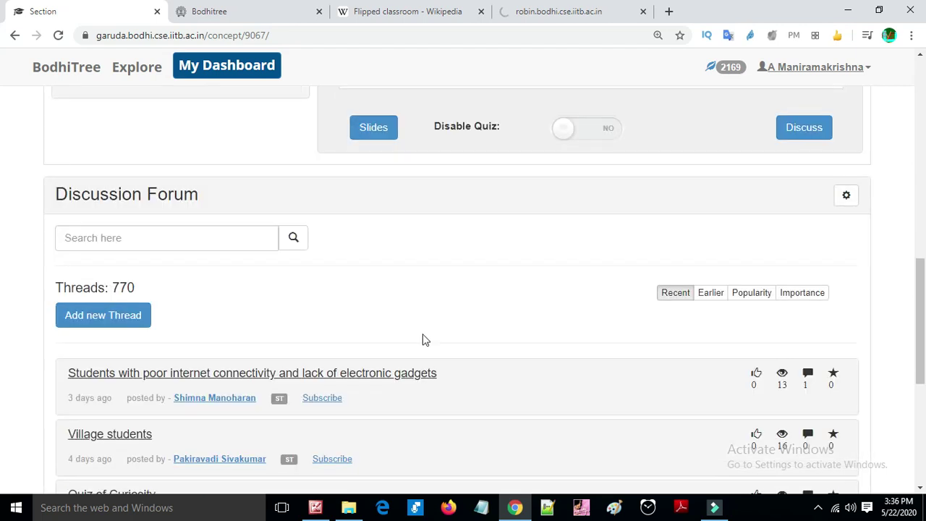
pyautogui.scroll(3, 434, 275)
pyautogui.scroll(3, 444, 214)
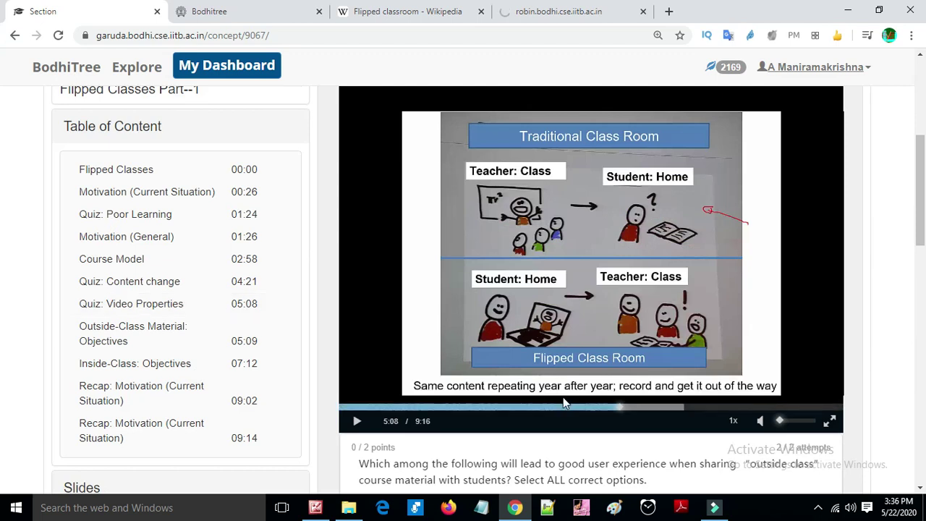
pyautogui.scroll(-2, 504, 459)
pyautogui.scroll(-1, 449, 452)
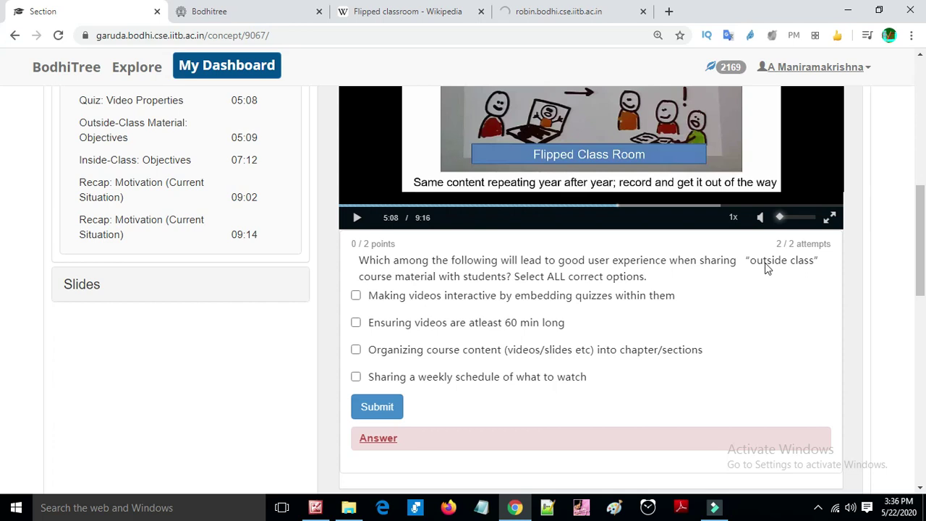
pyautogui.scroll(4, 103, 297)
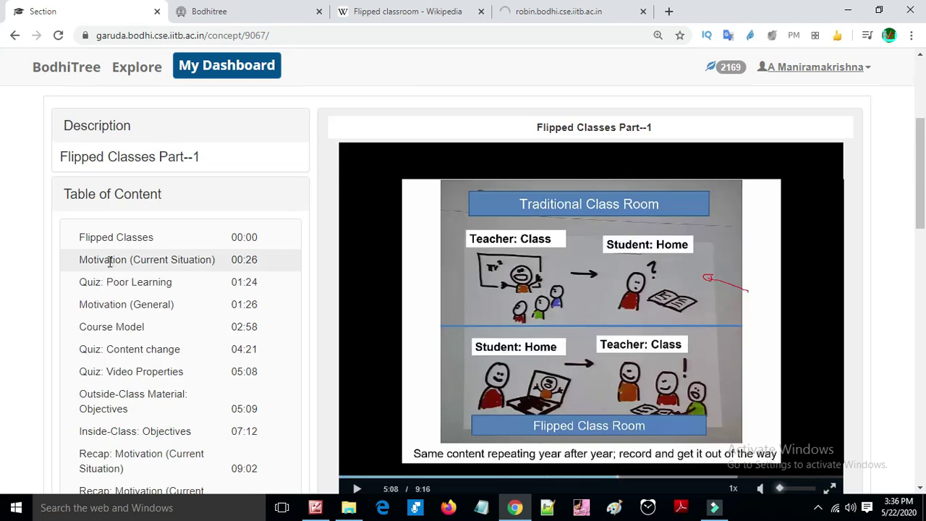
pyautogui.scroll(2, 110, 262)
pyautogui.scroll(-2, 481, 359)
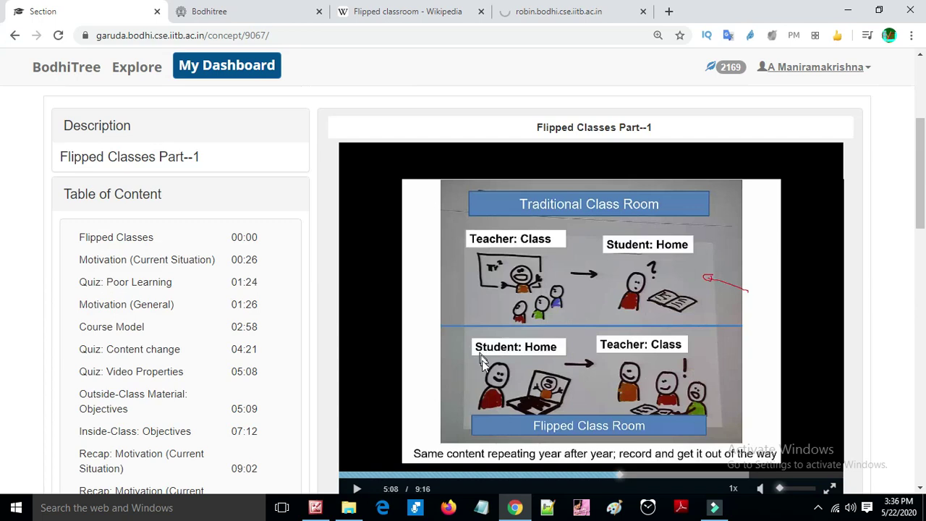
pyautogui.scroll(-5, 482, 358)
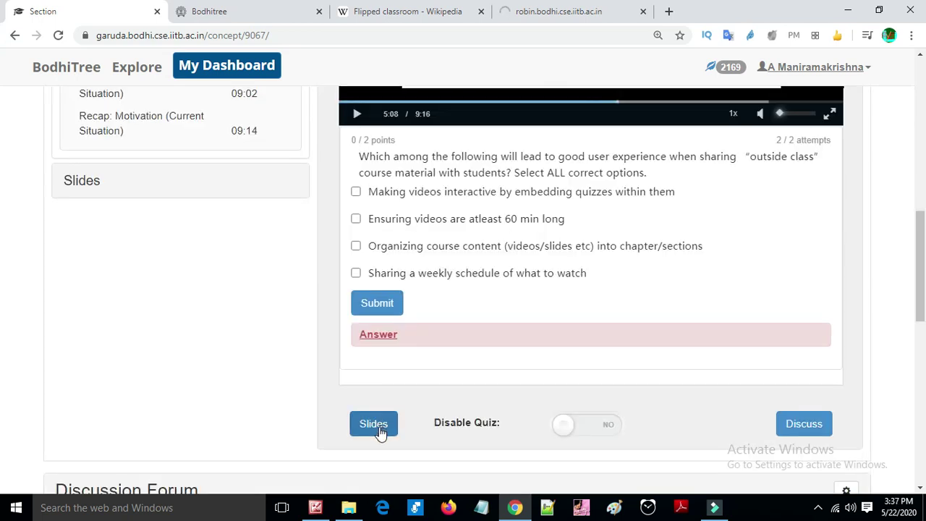
pyautogui.scroll(2, 263, 337)
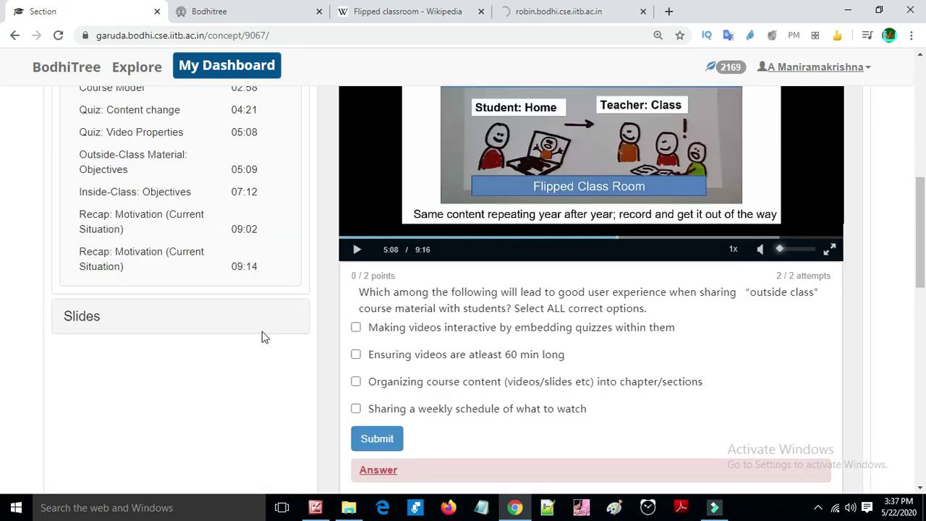
pyautogui.scroll(2, 206, 311)
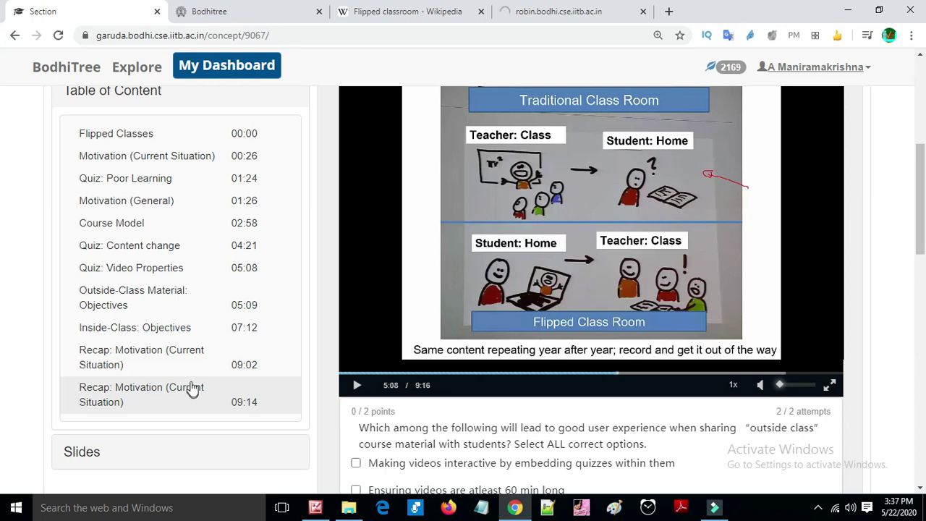
pyautogui.scroll(5, 478, 340)
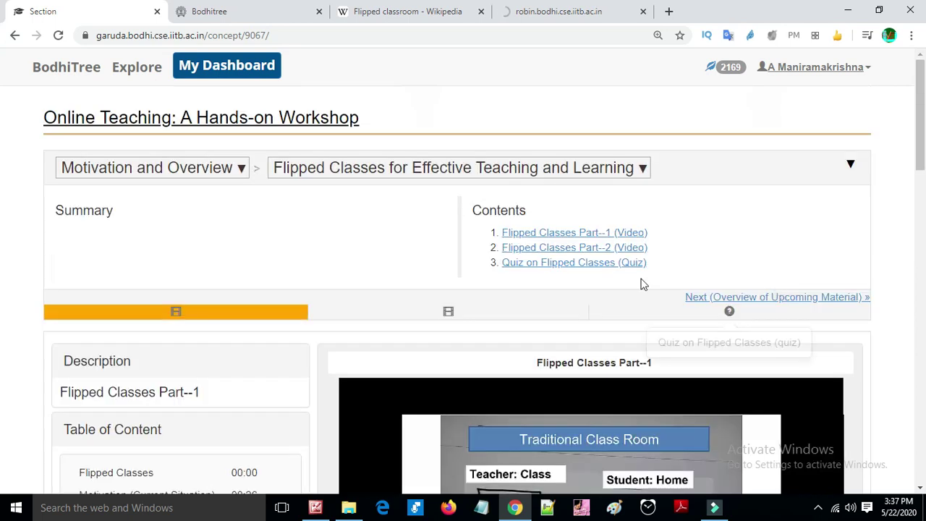
pyautogui.click(634, 317)
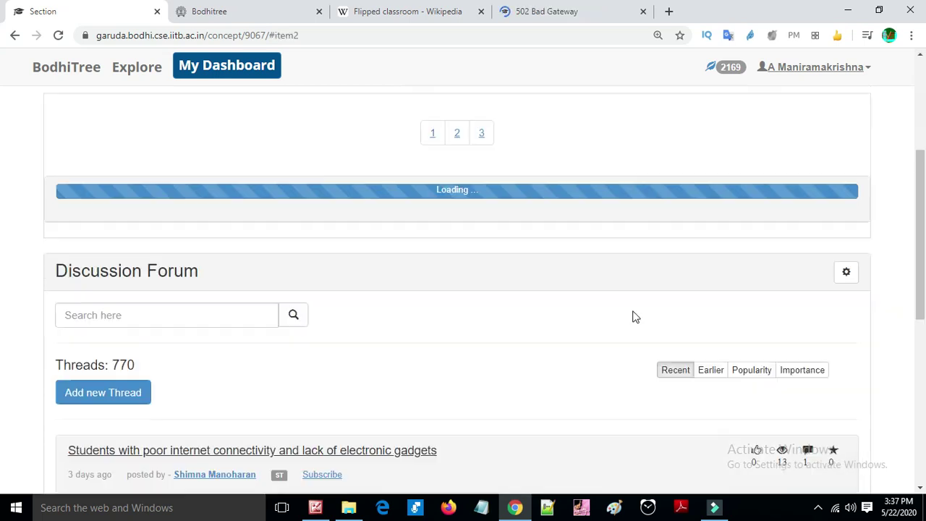
pyautogui.scroll(1, 624, 312)
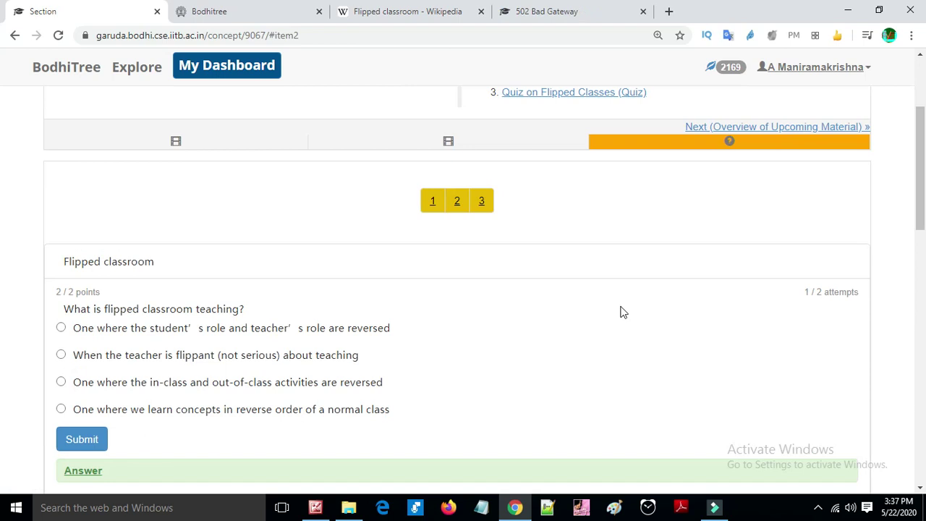
pyautogui.scroll(1, 622, 313)
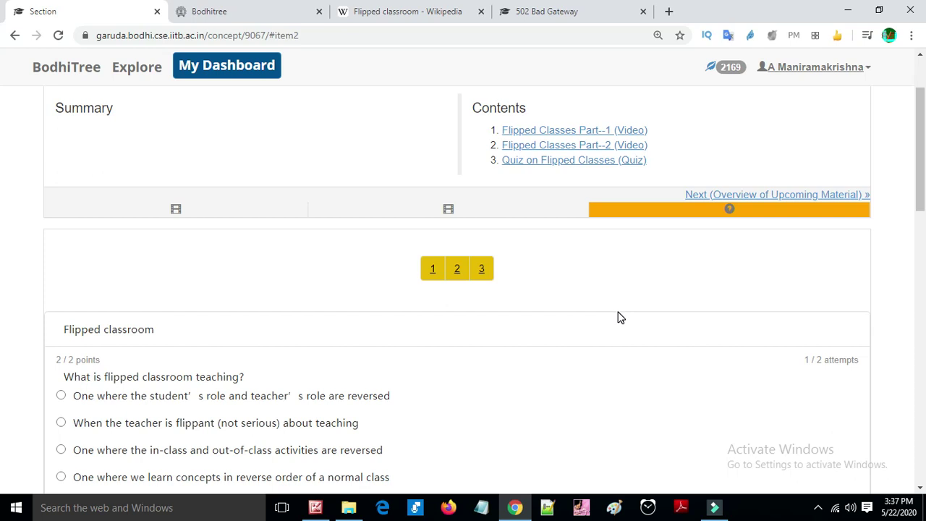
pyautogui.scroll(-1, 539, 363)
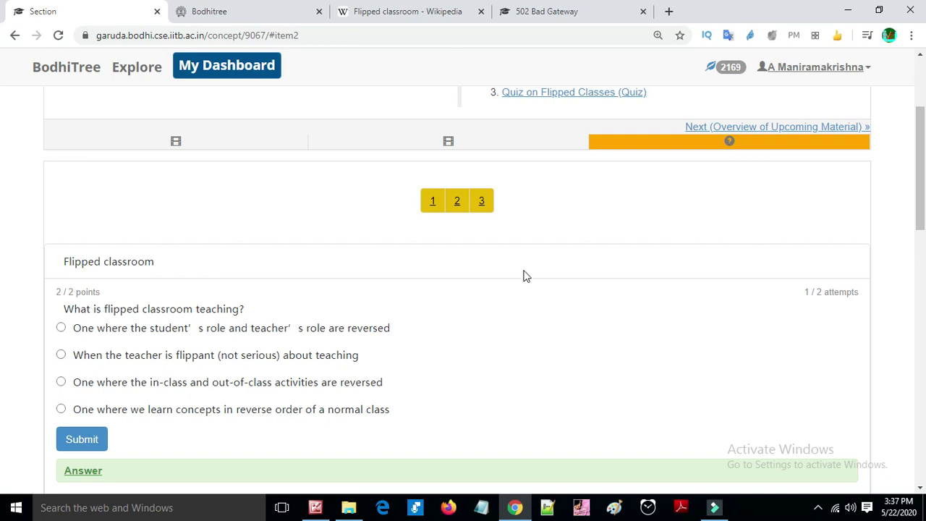
pyautogui.scroll(2, 637, 323)
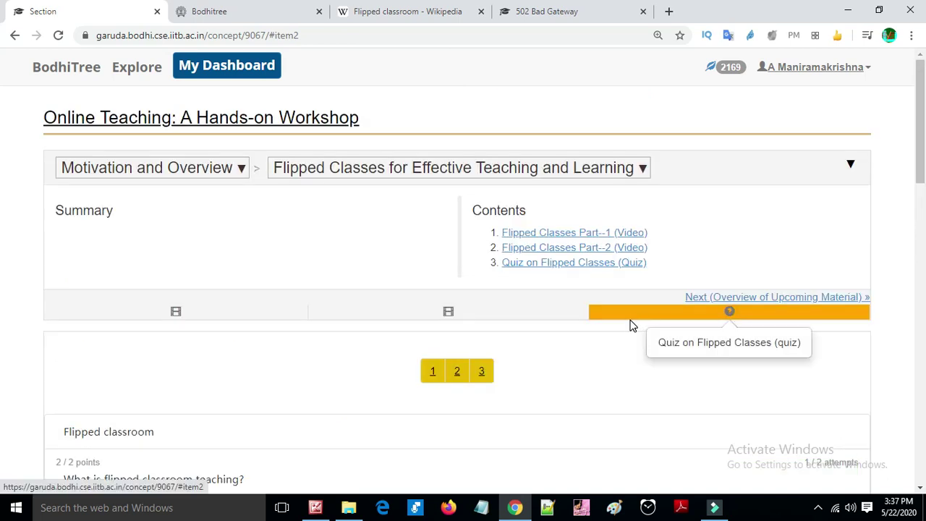
pyautogui.scroll(-2, 629, 327)
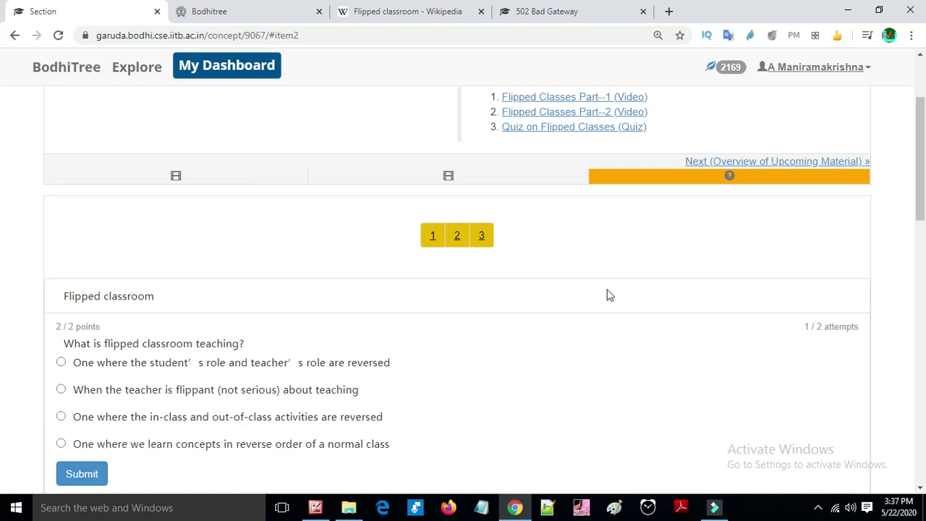
# Choose Overview of Upcoming Material from the topic's section breadcrumb dropdown
pyautogui.scroll(2, 606, 296)
pyautogui.click(549, 167)
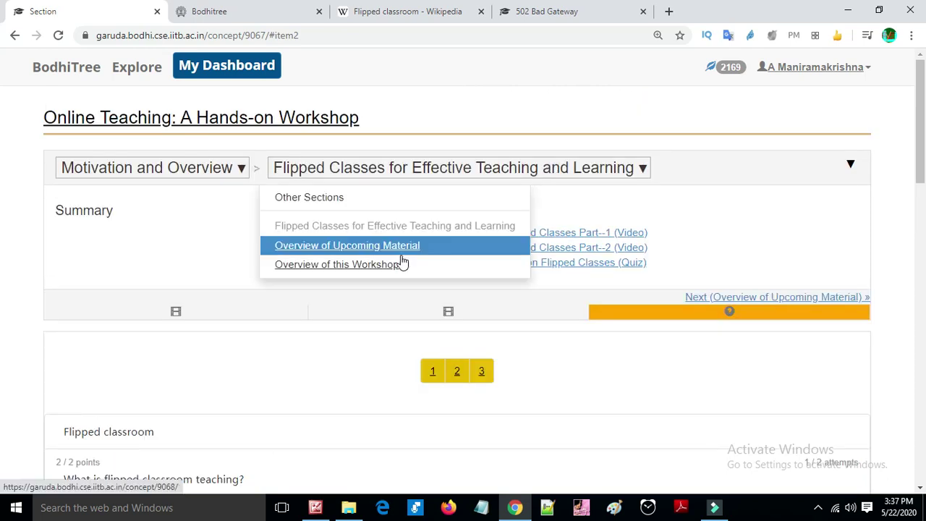
pyautogui.click(214, 168)
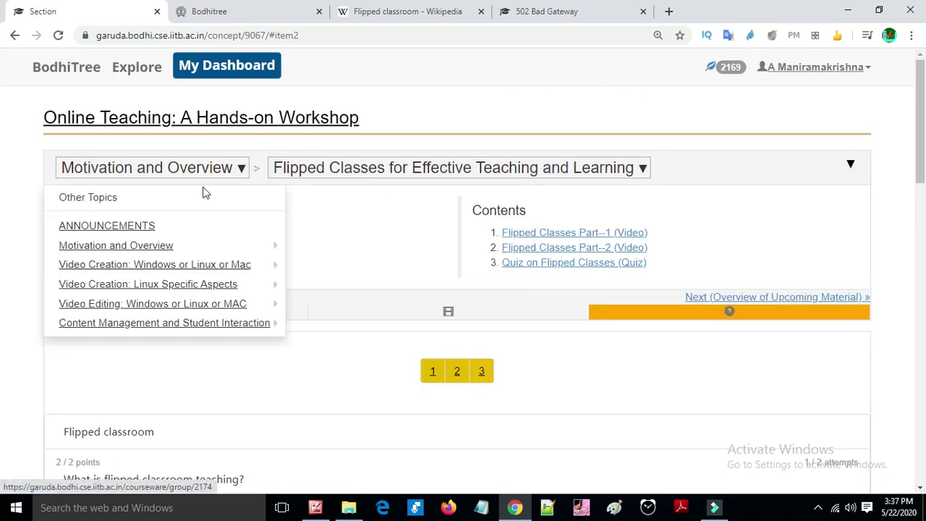
pyautogui.click(446, 178)
pyautogui.click(413, 289)
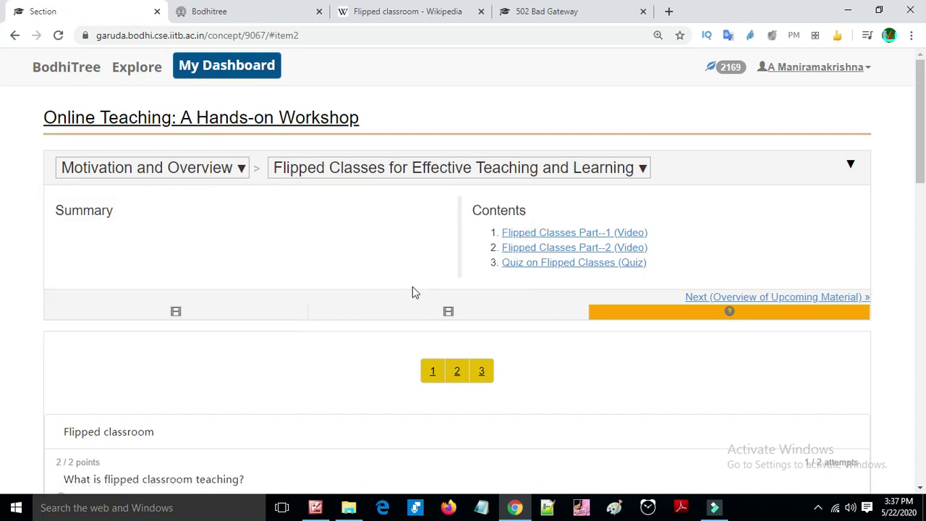
pyautogui.click(409, 178)
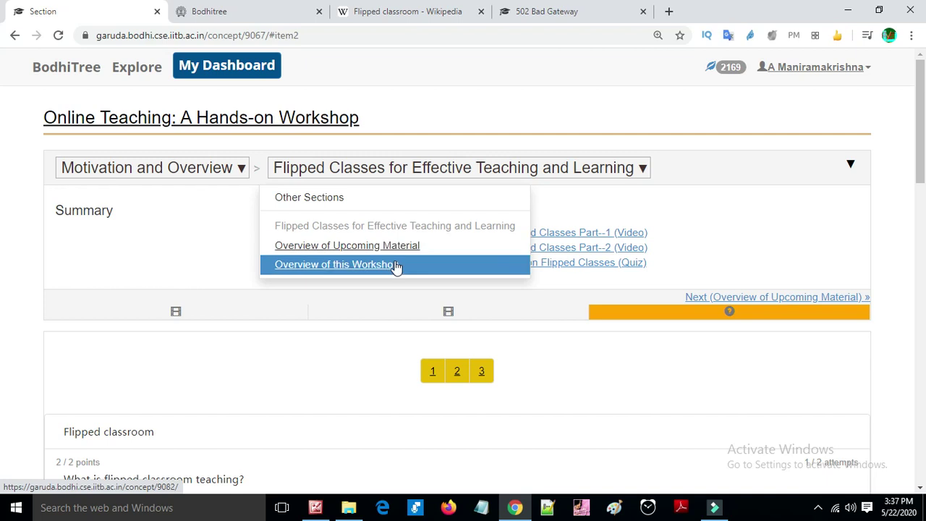
pyautogui.click(398, 253)
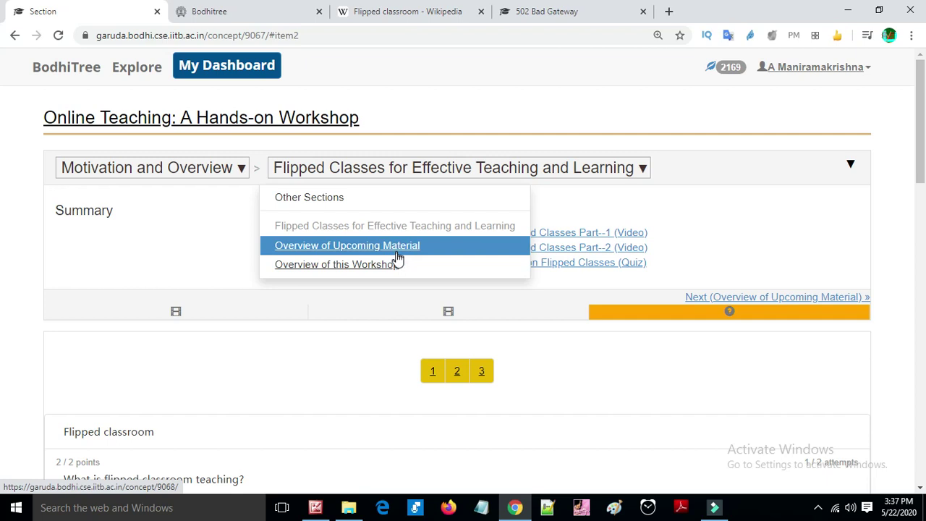
pyautogui.click(397, 253)
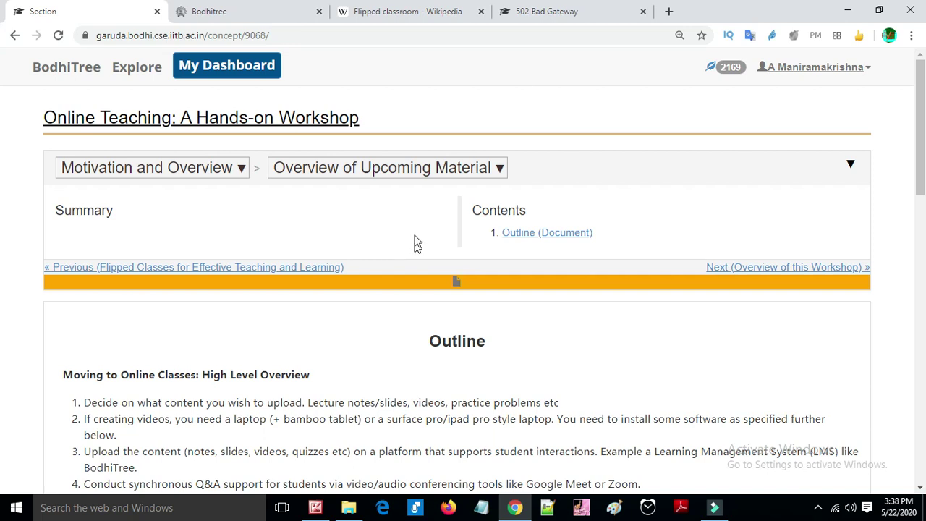
# Reload the 502 Bad Gateway tab from its address bar, then return to the Section tab
pyautogui.click(634, 13)
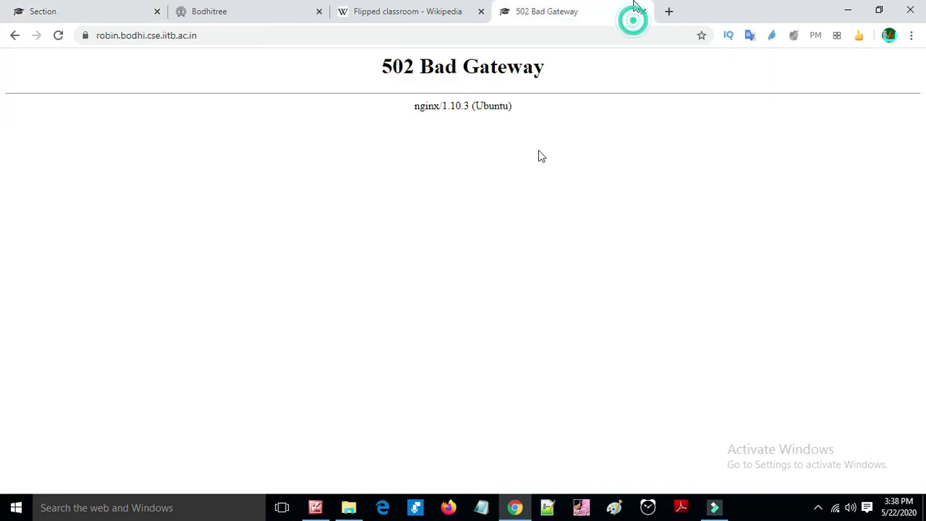
pyautogui.click(211, 35)
pyautogui.press('Return')
pyautogui.click(68, 10)
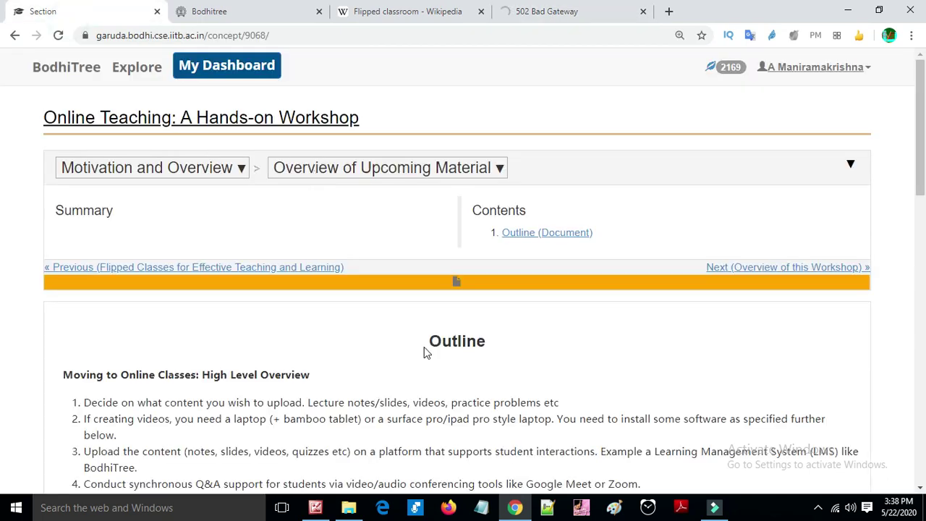
# Open the Outline document and read through its steps for moving classes online
pyautogui.scroll(-4, 417, 359)
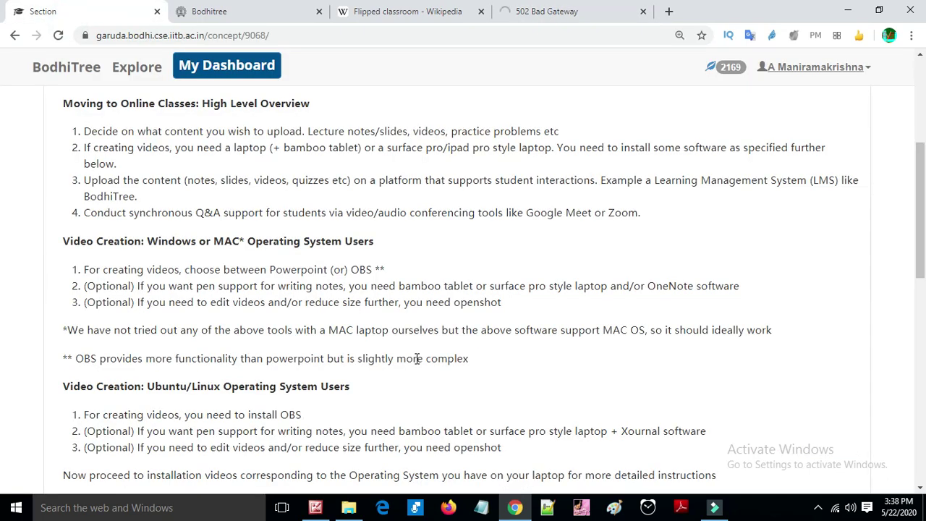
pyautogui.scroll(-2, 416, 359)
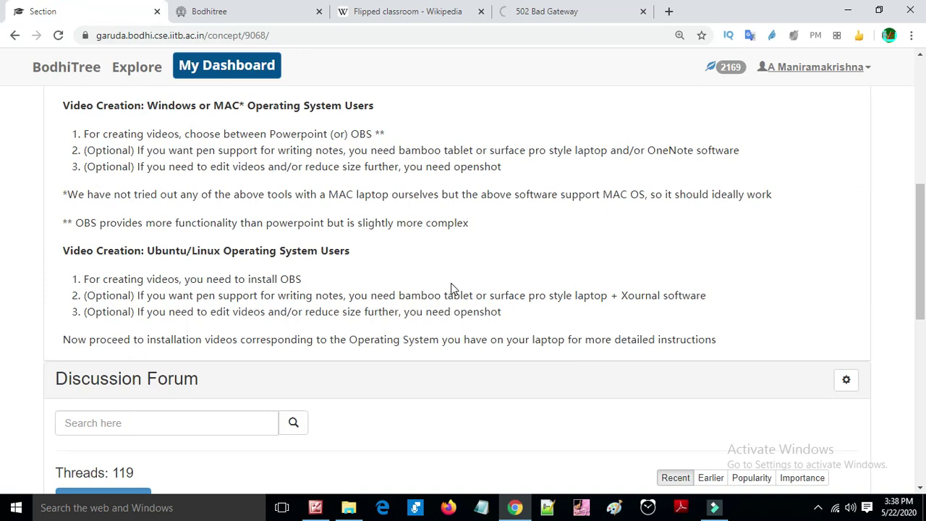
pyautogui.scroll(2, 451, 283)
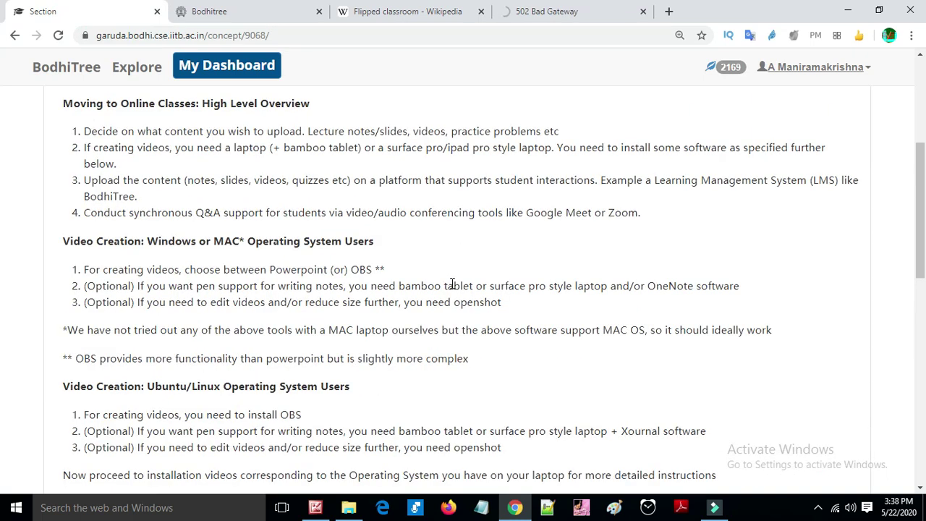
pyautogui.scroll(4, 451, 283)
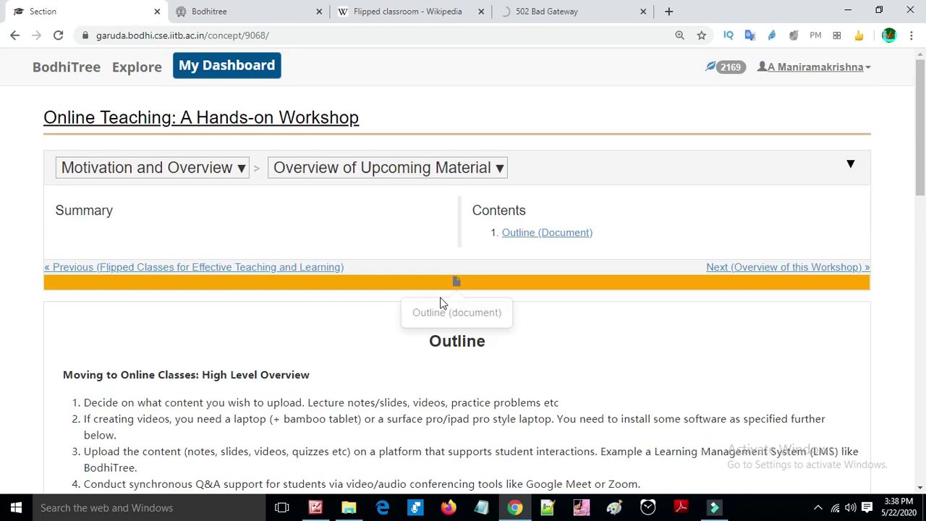
pyautogui.click(579, 237)
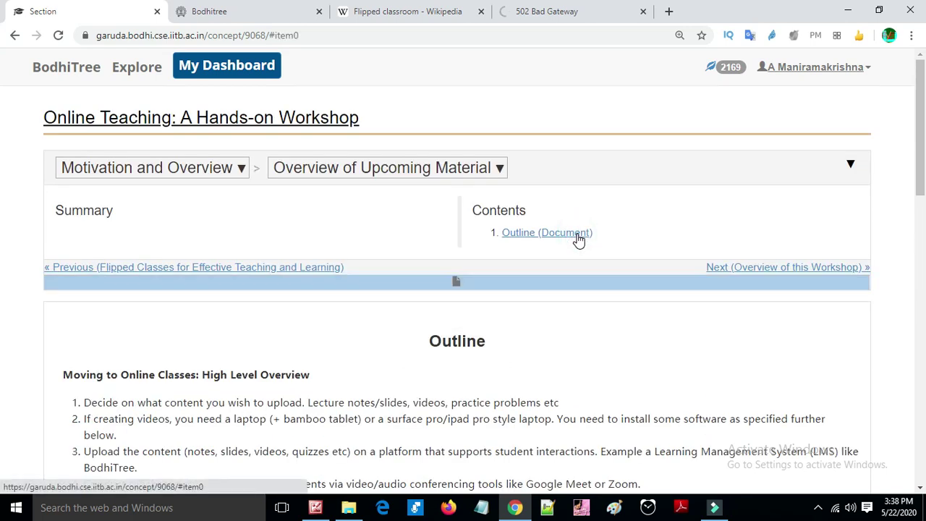
pyautogui.click(575, 232)
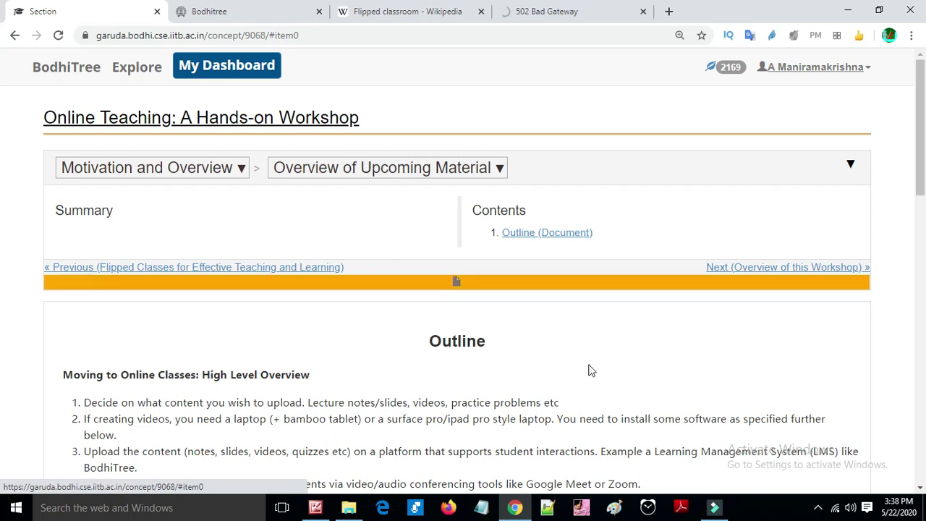
pyautogui.scroll(-7, 586, 372)
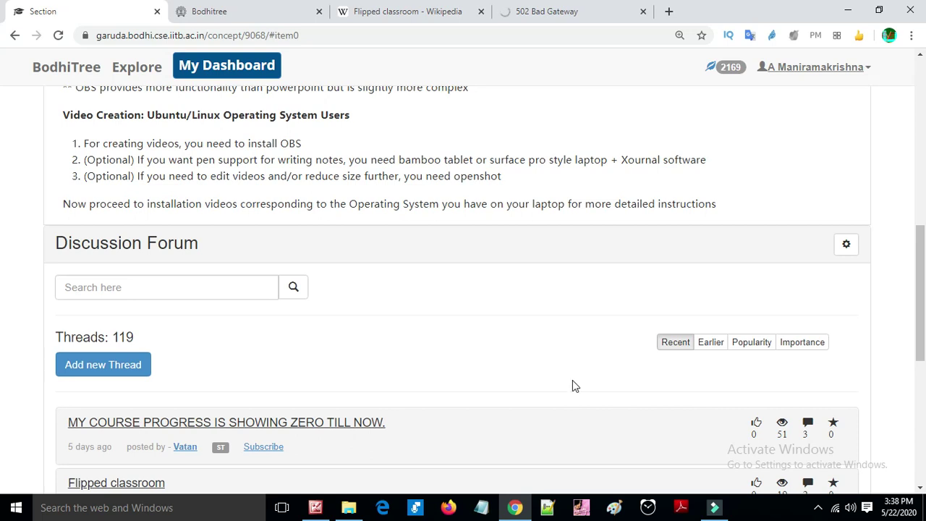
pyautogui.scroll(-5, 572, 380)
pyautogui.scroll(4, 572, 383)
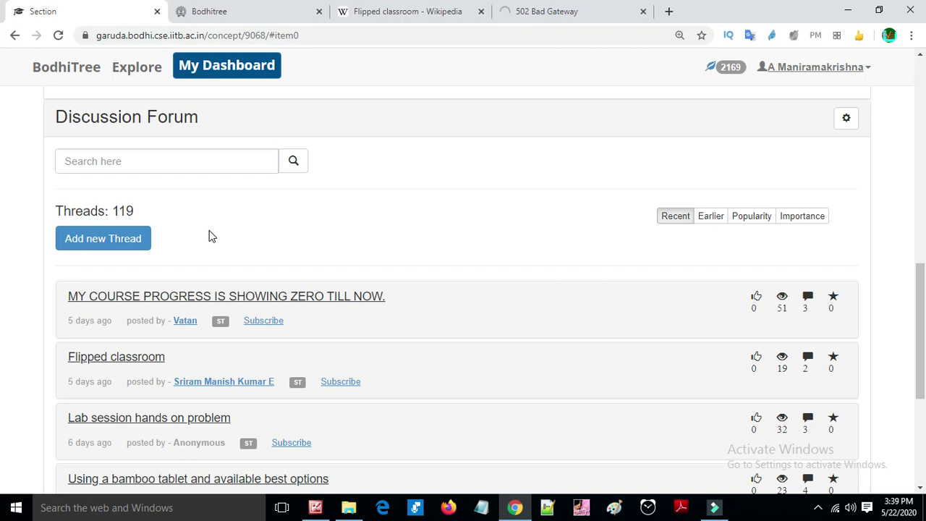
pyautogui.scroll(10, 339, 224)
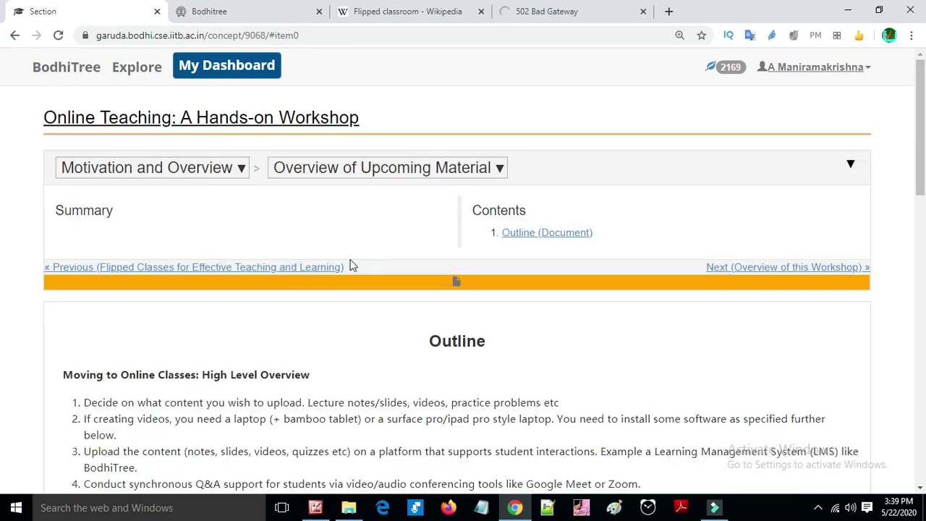
pyautogui.click(124, 172)
pyautogui.click(655, 94)
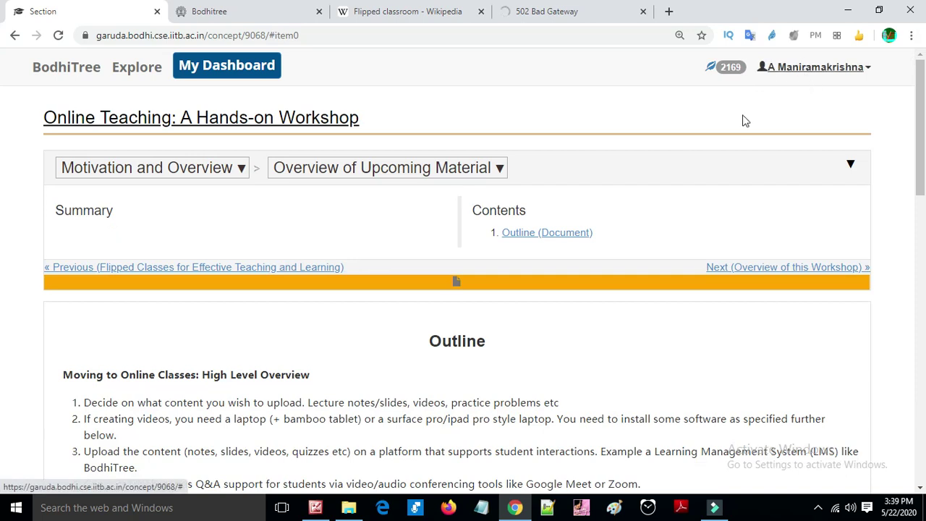
# Browse the workshop topics dropdown, then return to the Online Teaching course home page
pyautogui.click(88, 174)
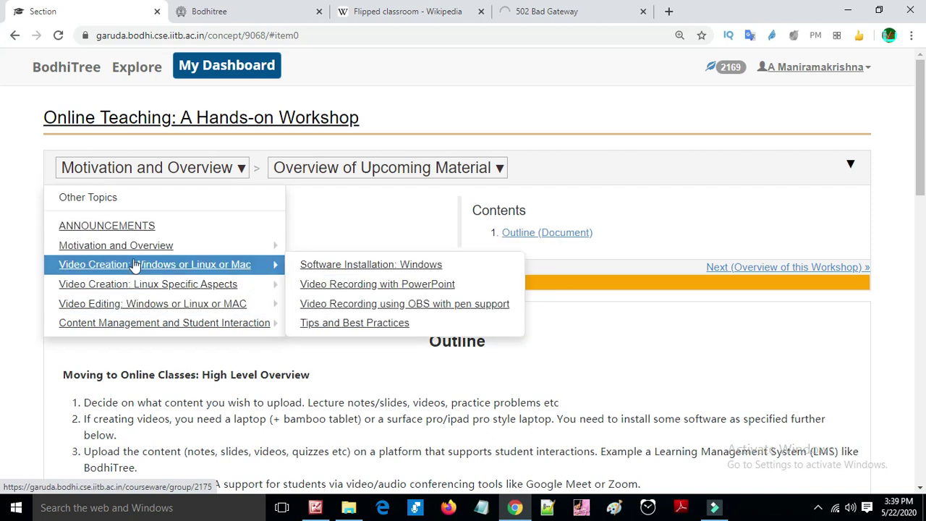
pyautogui.click(176, 172)
pyautogui.click(174, 168)
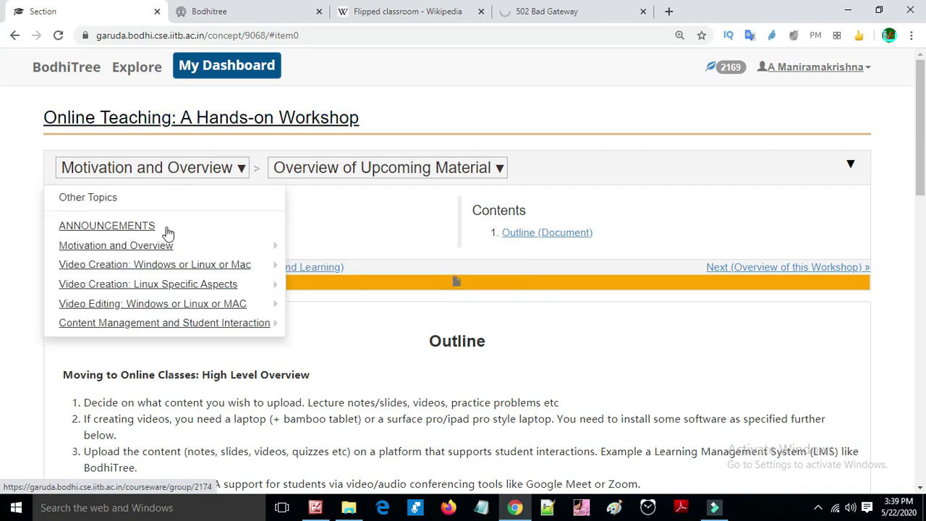
pyautogui.moveTo(169, 268)
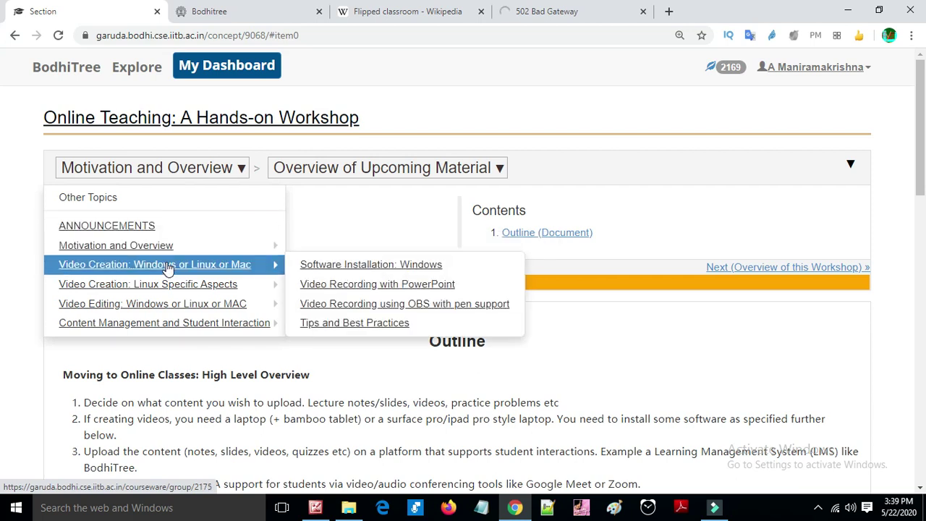
pyautogui.click(134, 114)
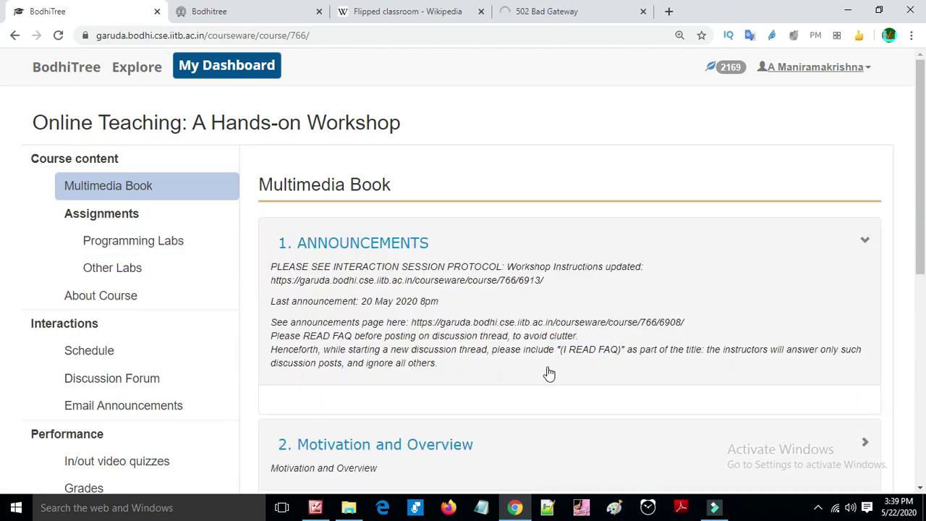
# Reset the page zoom, then expand the Motivation and Overview and Video Creation: Windows or Linux or Mac chapters
pyautogui.scroll(-5, 548, 373)
pyautogui.hotkey('ctrl', '-')
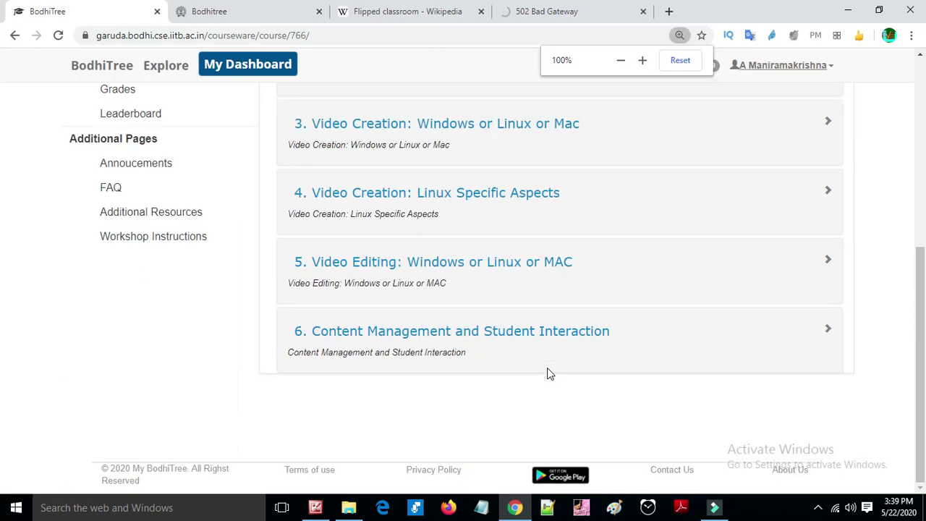
pyautogui.scroll(1, 545, 371)
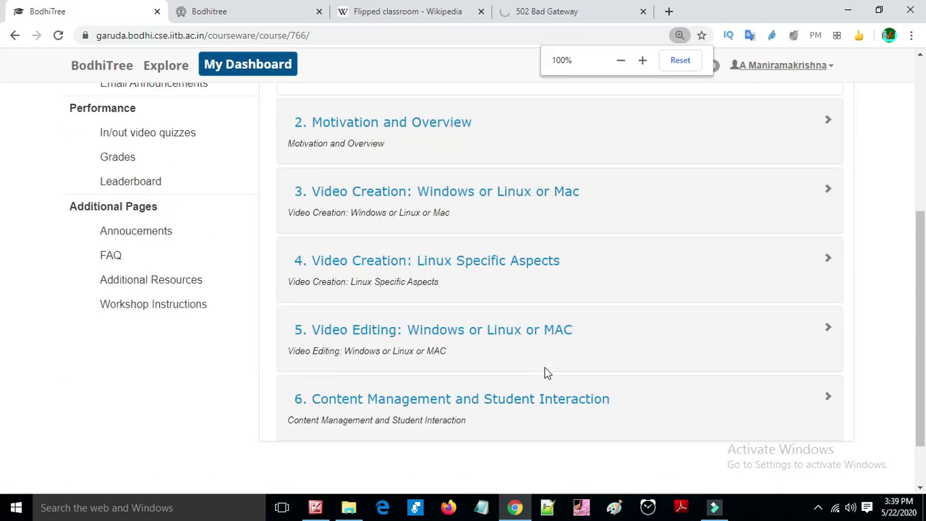
pyautogui.scroll(3, 539, 374)
pyautogui.click(561, 320)
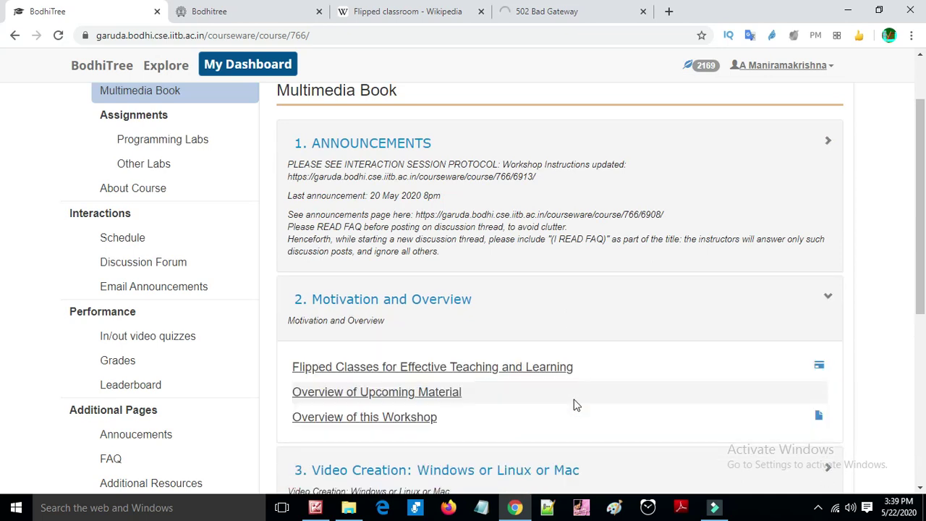
pyautogui.scroll(-3, 574, 325)
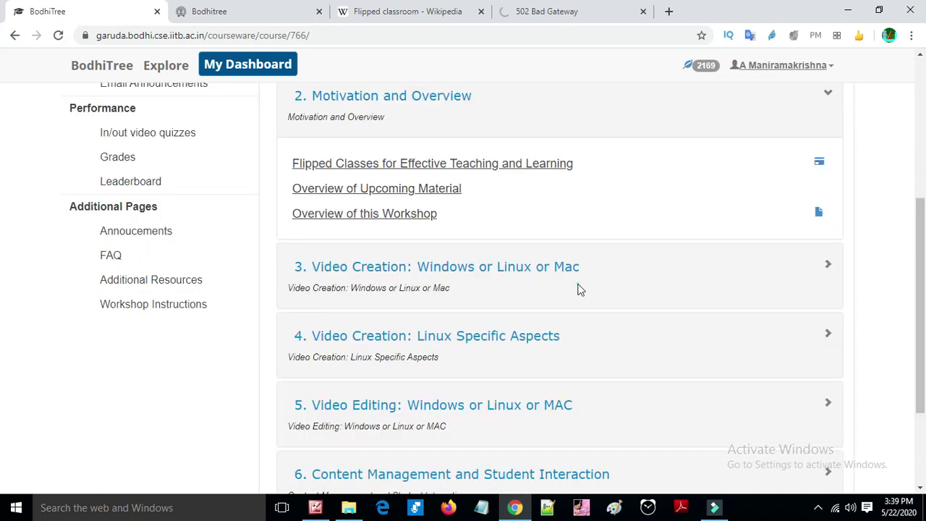
pyautogui.click(595, 273)
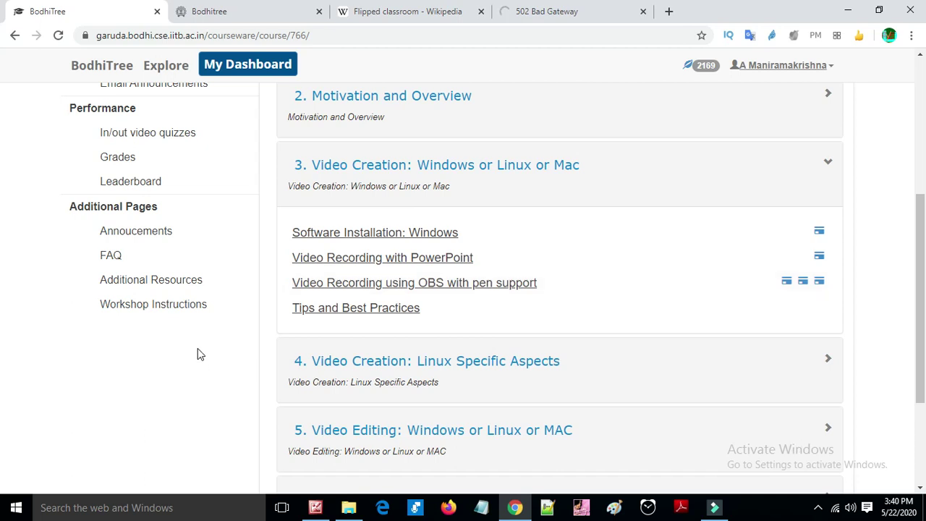
pyautogui.scroll(3, 197, 353)
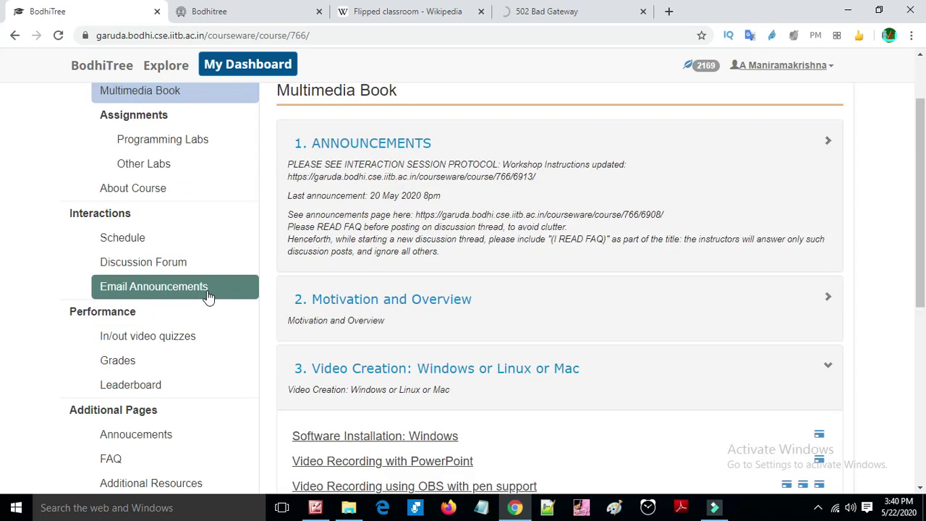
# Open the In/out video quizzes progress page showing 56/65 out-video and 5/15 in-video scores
pyautogui.click(187, 350)
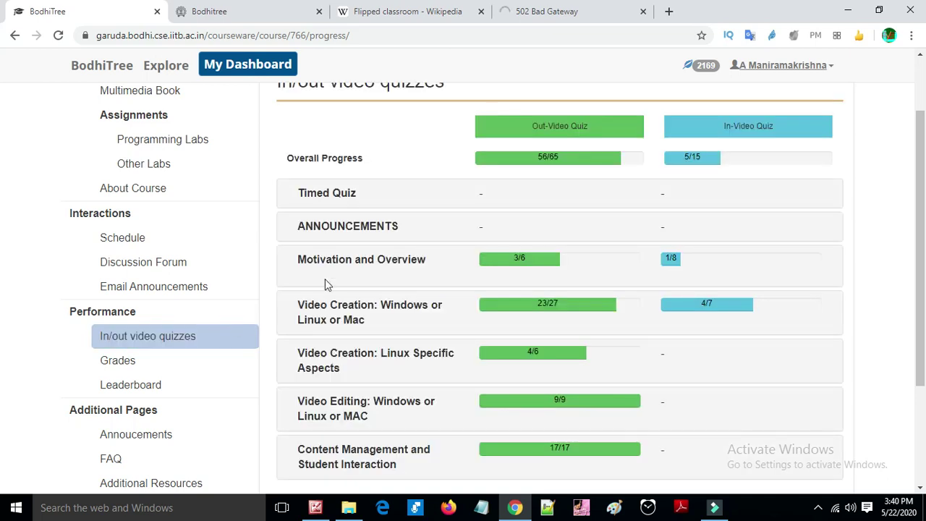
pyautogui.scroll(1, 325, 279)
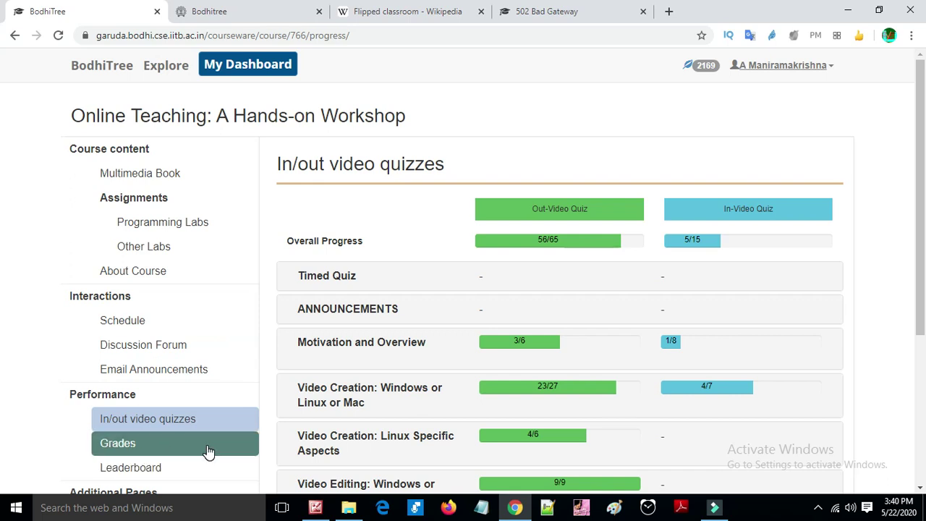
# View the course Schedule, dismiss the pop-up notification, and browse the Discussion Forum
pyautogui.click(193, 319)
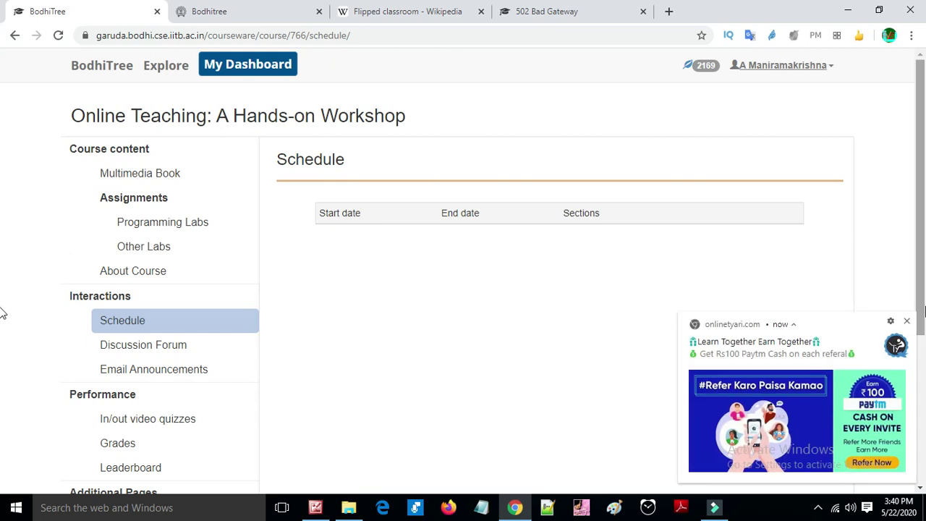
pyautogui.click(906, 321)
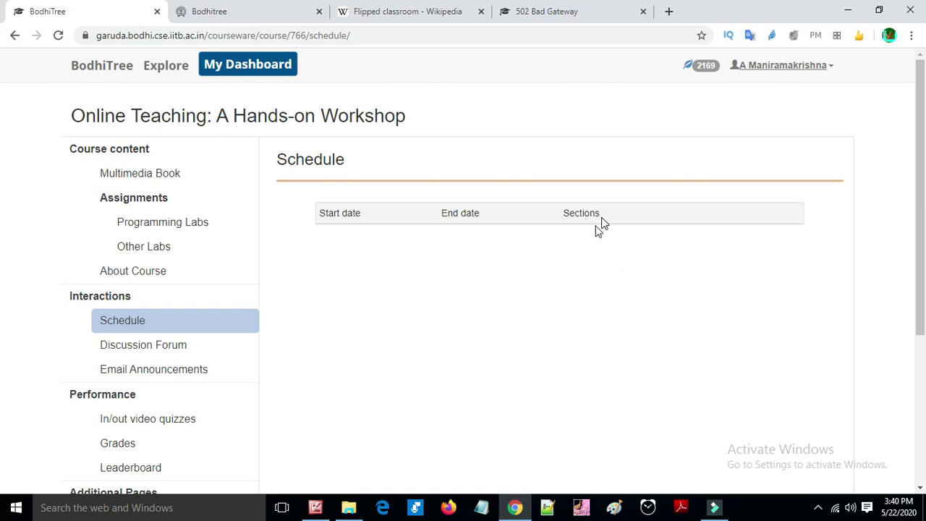
pyautogui.click(200, 347)
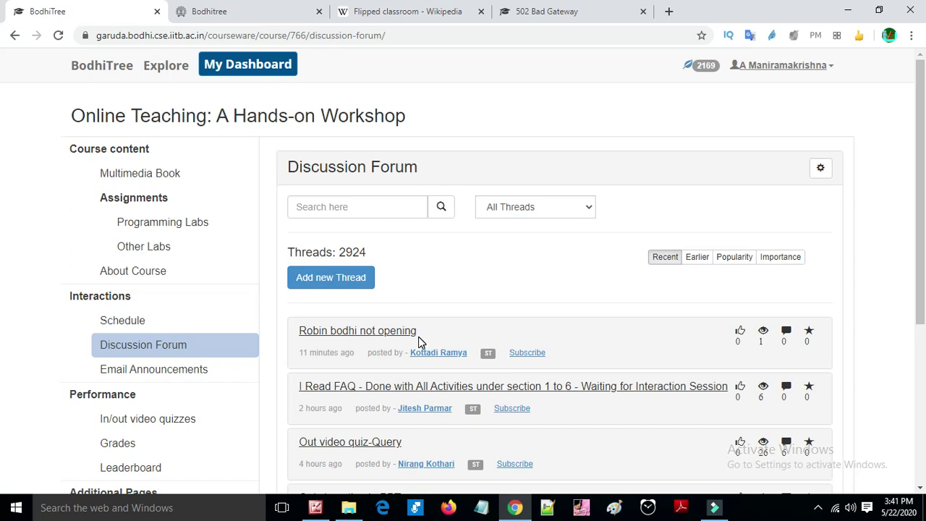
pyautogui.scroll(-2, 419, 340)
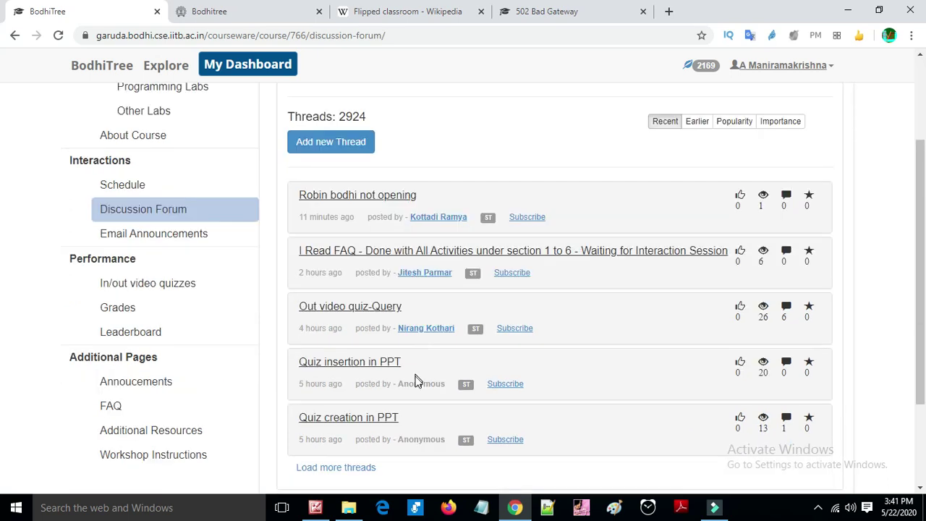
pyautogui.scroll(-1, 417, 382)
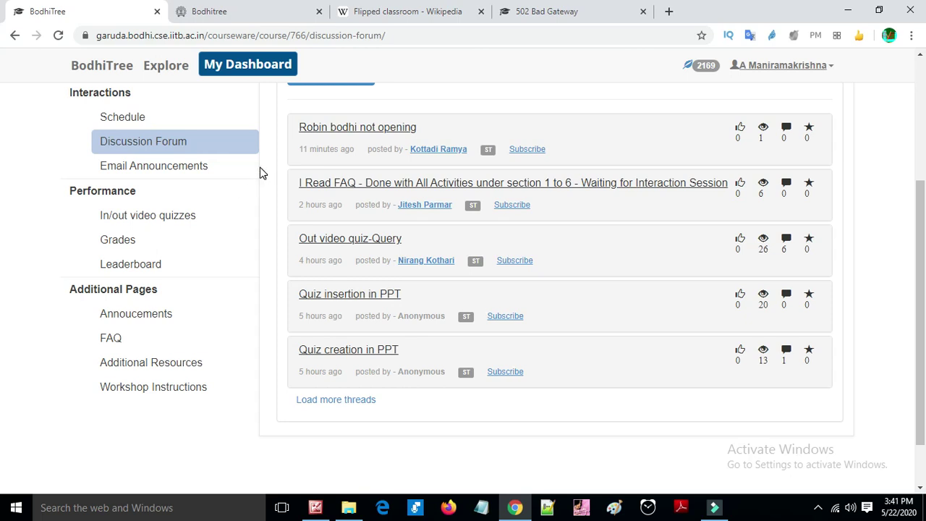
pyautogui.scroll(1, 234, 217)
# View the Email Announcements, Programming Labs and About Course pages
pyautogui.click(228, 241)
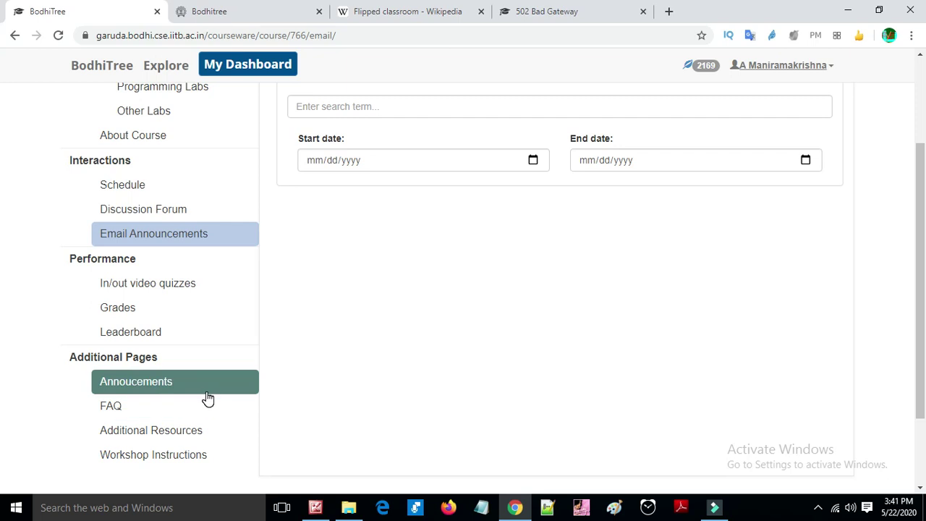
pyautogui.scroll(2, 207, 398)
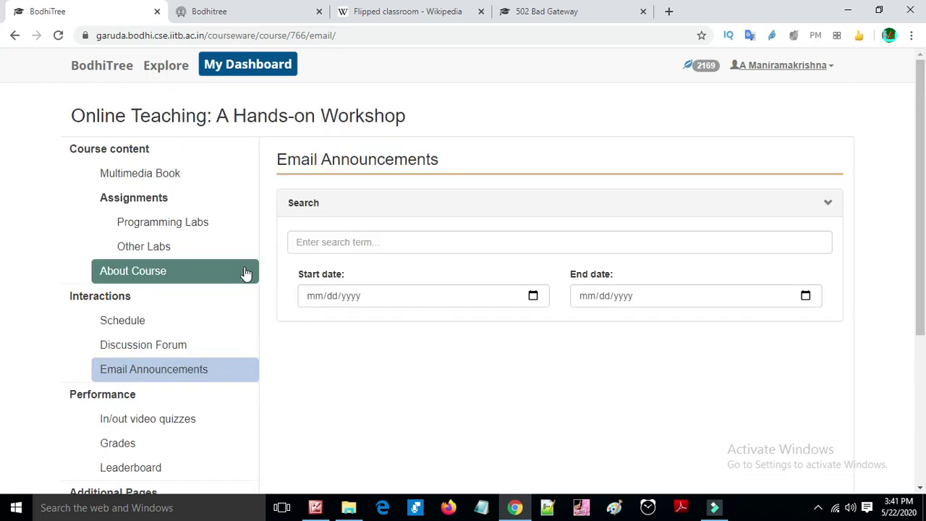
pyautogui.click(219, 226)
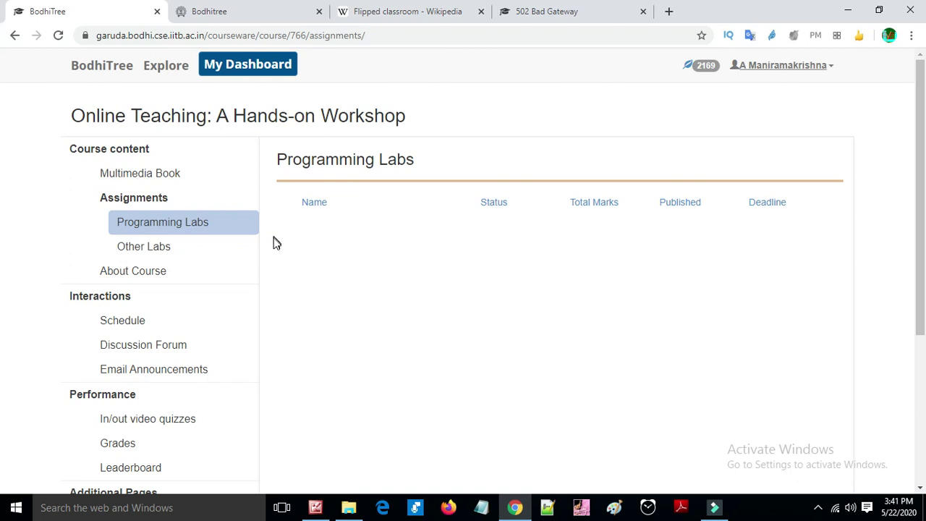
pyautogui.click(204, 285)
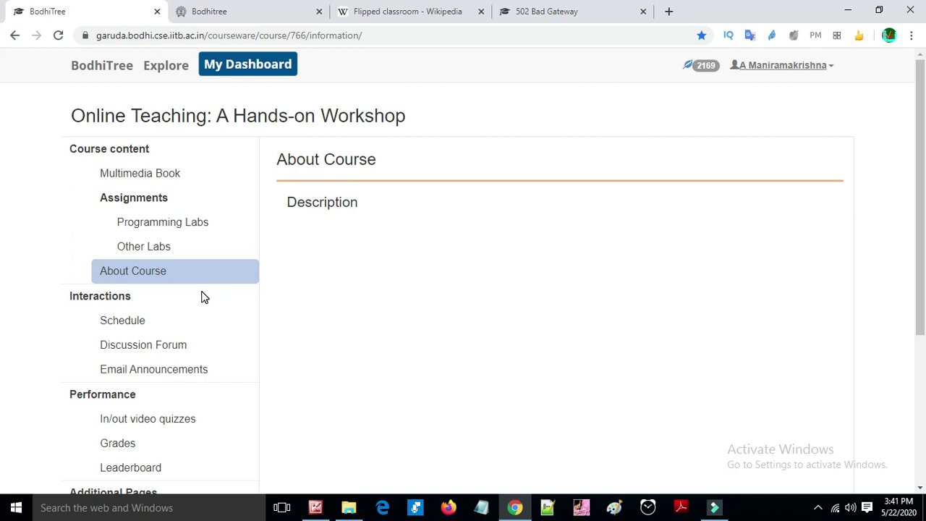
# Reload the failing 502 Bad Gateway page in its tab
pyautogui.click(581, 10)
pyautogui.click(244, 39)
pyautogui.press('Return')
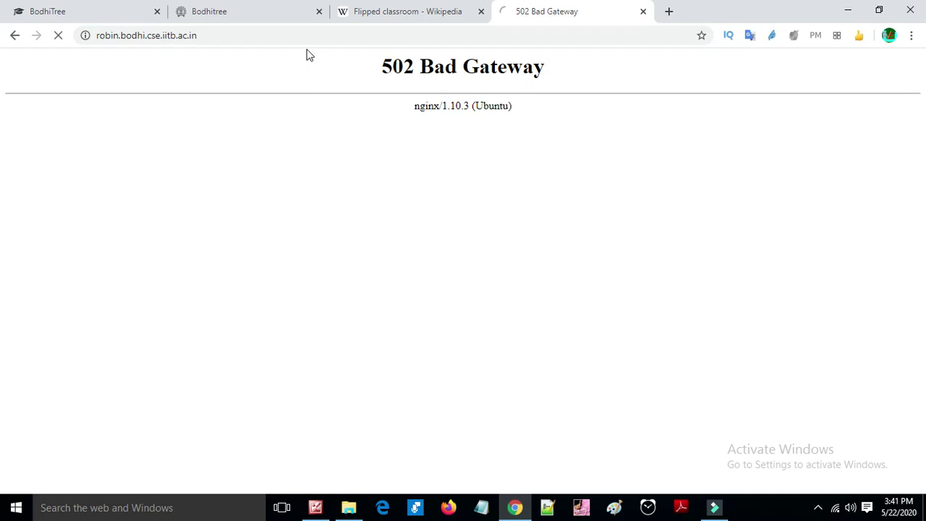
# Return to the BodhiTree course's Multimedia Book, then minimize the browser
pyautogui.click(47, 9)
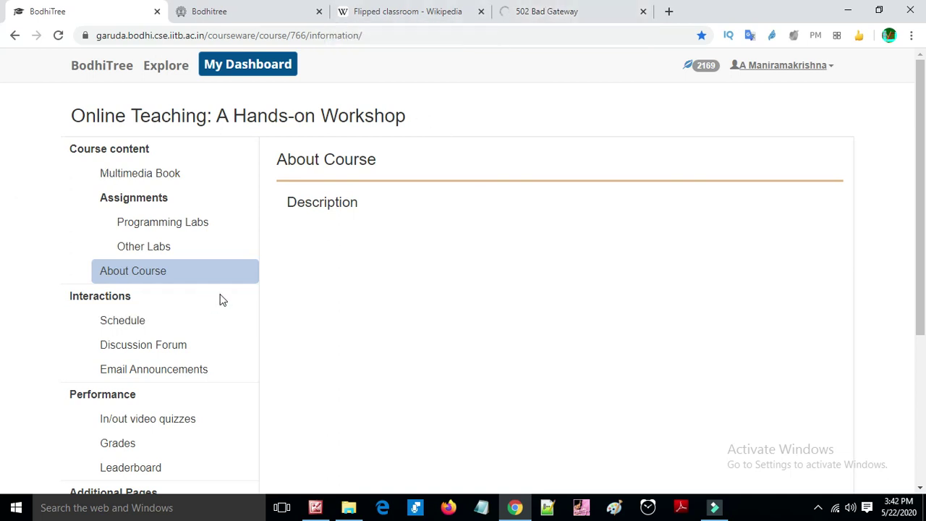
pyautogui.click(164, 181)
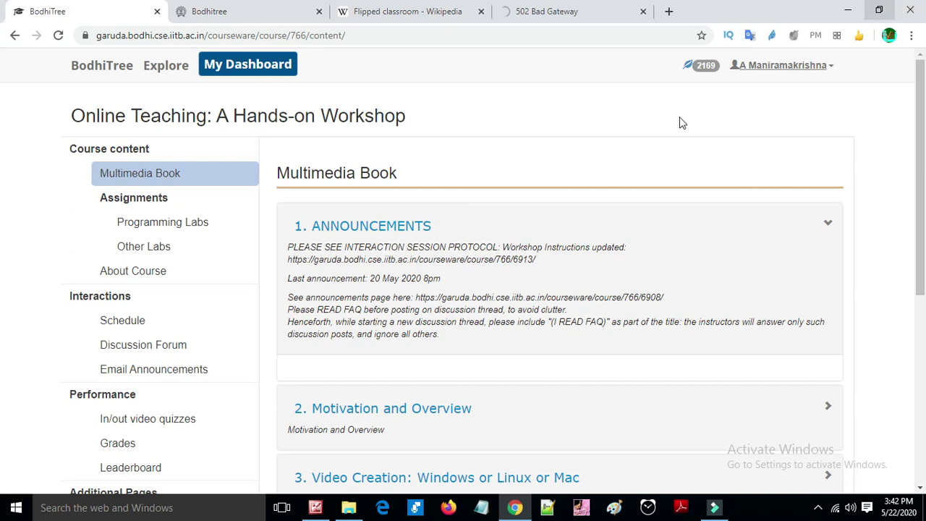
pyautogui.click(848, 10)
# Clear the desktop and play the BodhiTree-demo MP4 from the garuda fdp folder
pyautogui.click(846, 7)
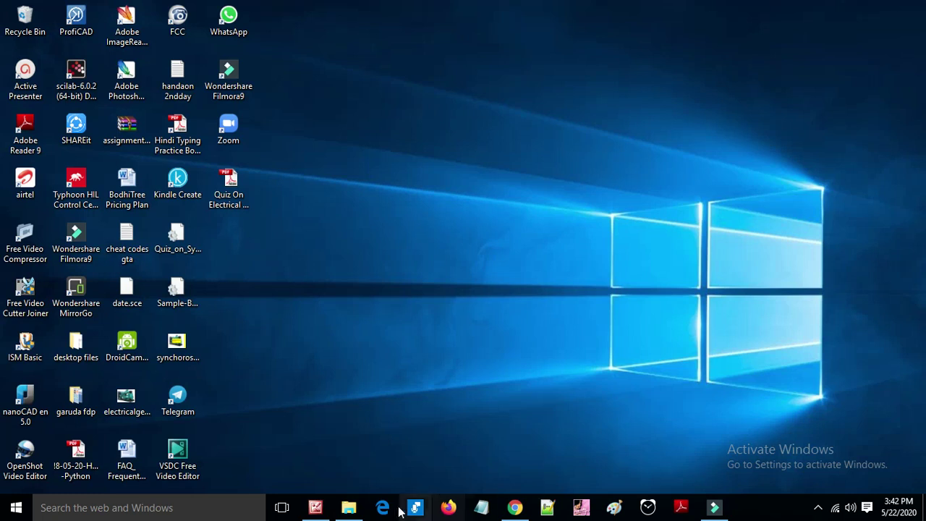
pyautogui.click(349, 507)
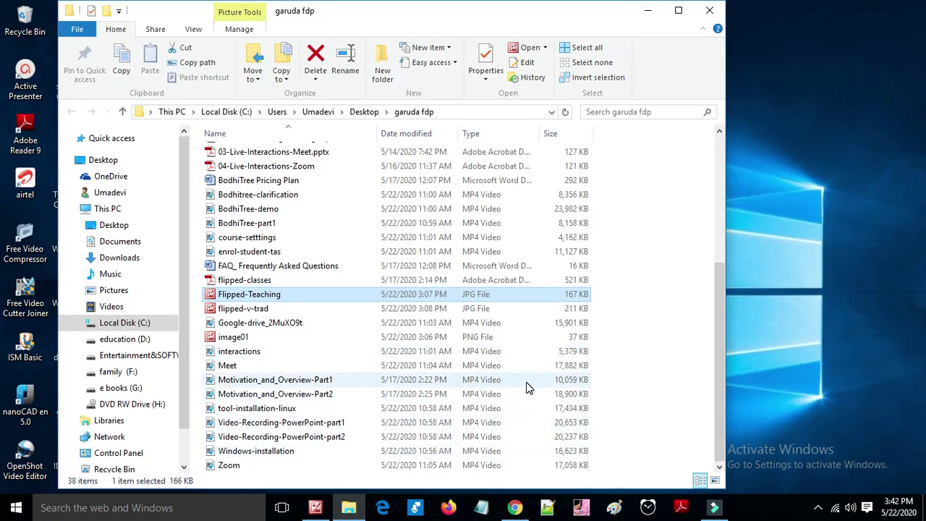
pyautogui.scroll(4, 528, 391)
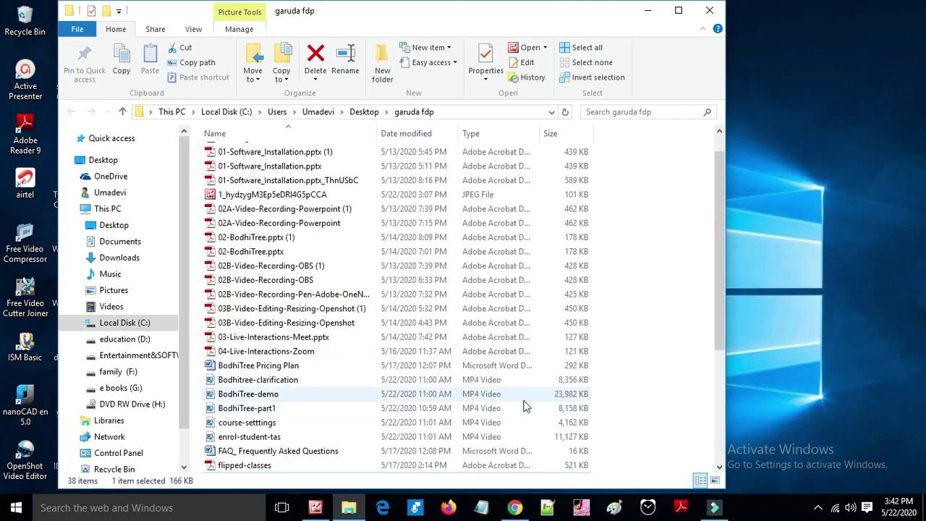
pyautogui.click(528, 392)
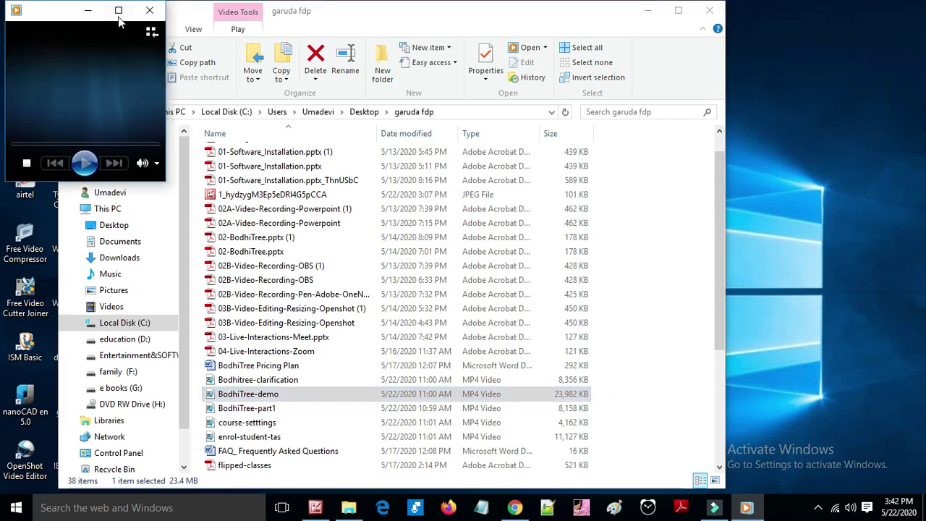
# Make the Media Player window fill the screen and resume the demo video
pyautogui.click(119, 12)
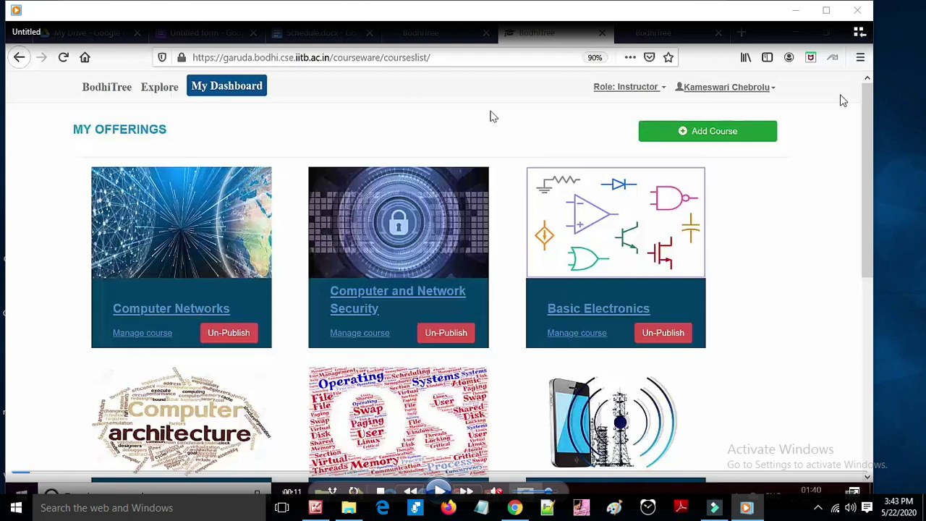
pyautogui.click(829, 20)
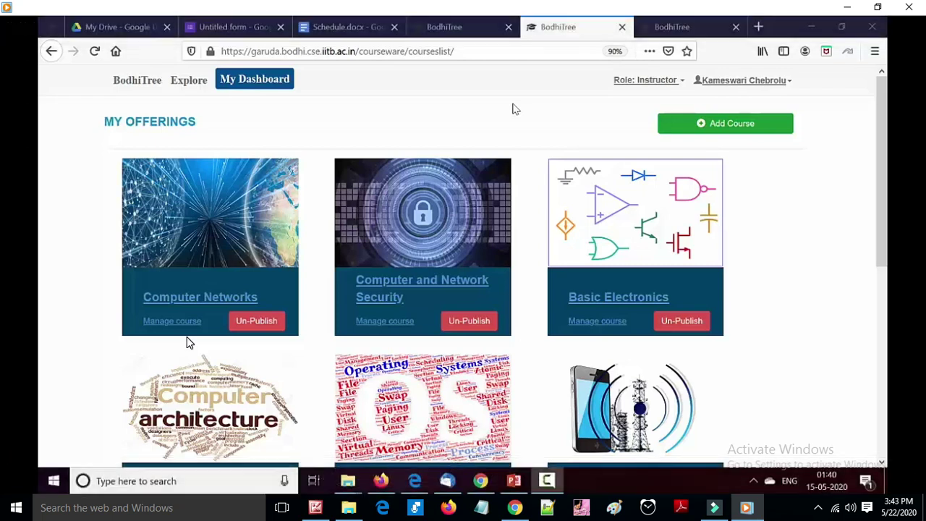
pyautogui.click(463, 474)
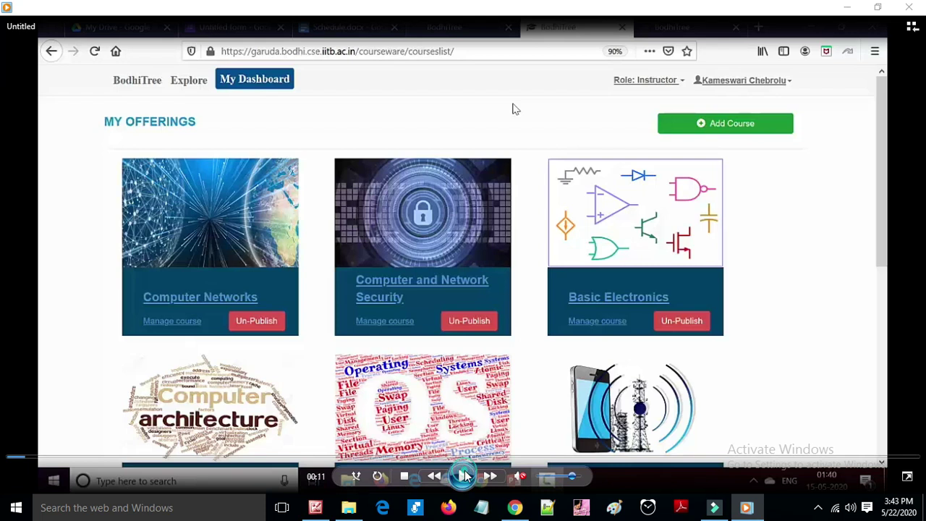
# Seek ahead to about 00:51 and 01:16, then back to about 00:22
pyautogui.click(65, 458)
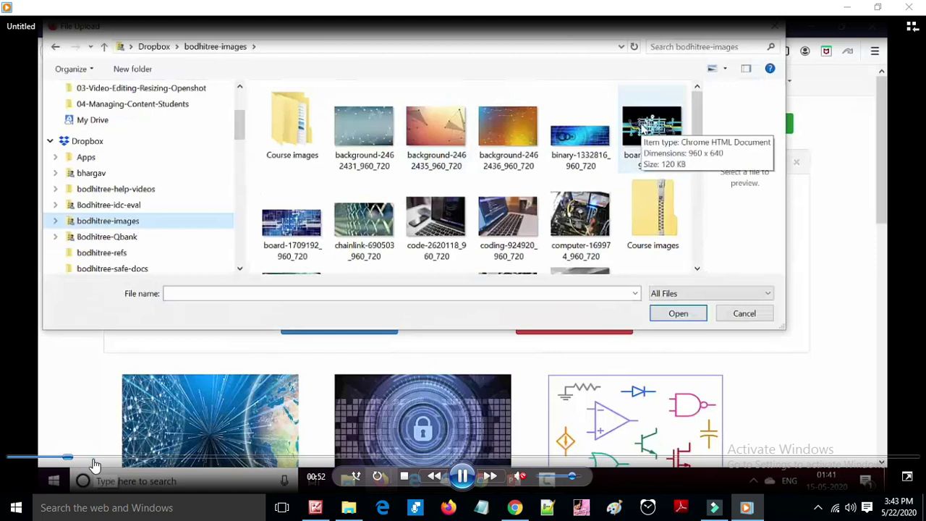
pyautogui.click(92, 458)
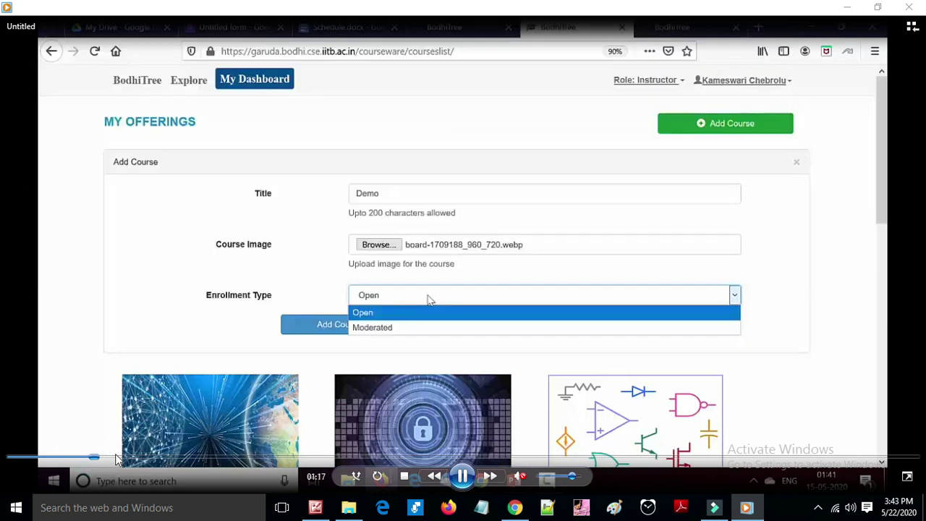
pyautogui.click(81, 457)
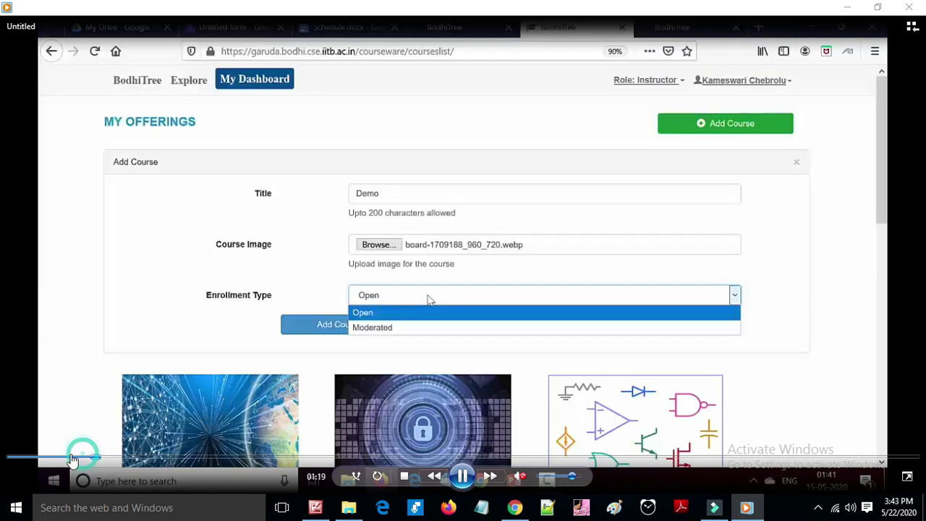
pyautogui.click(66, 457)
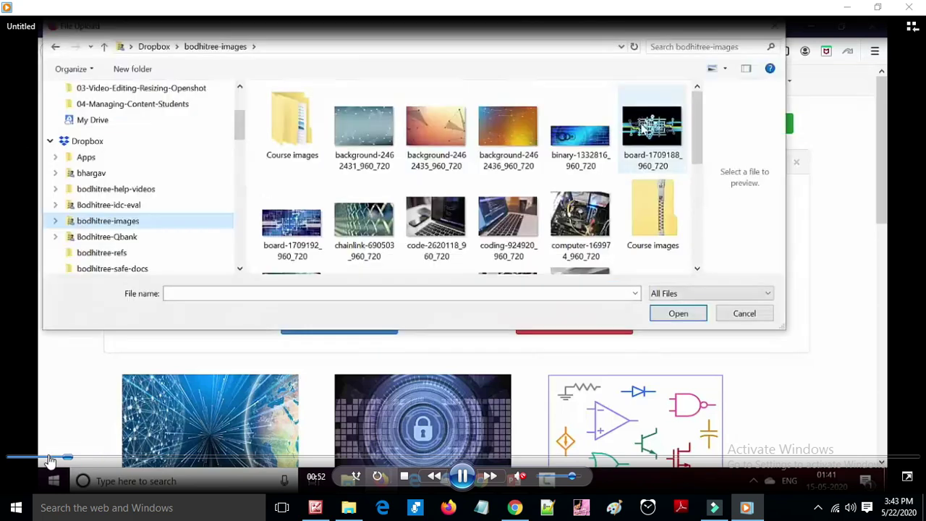
pyautogui.click(45, 458)
pyautogui.click(34, 458)
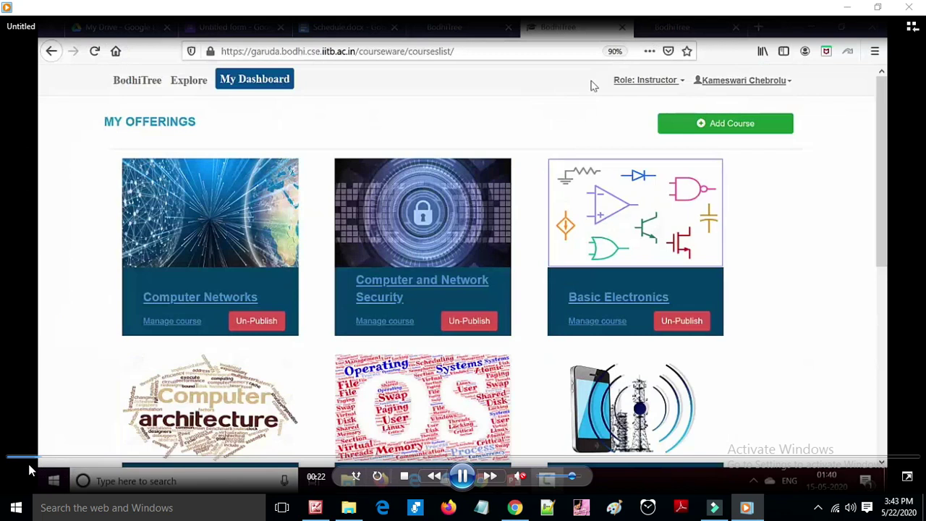
# Pause at 00:48, then skip ahead past 01:13 to where the Demo course is created
pyautogui.click(463, 476)
pyautogui.click(466, 488)
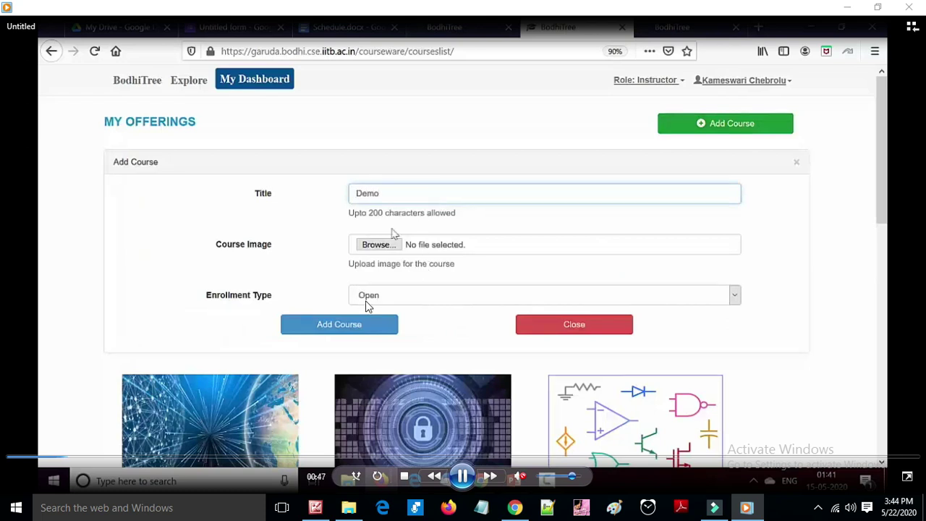
pyautogui.click(461, 333)
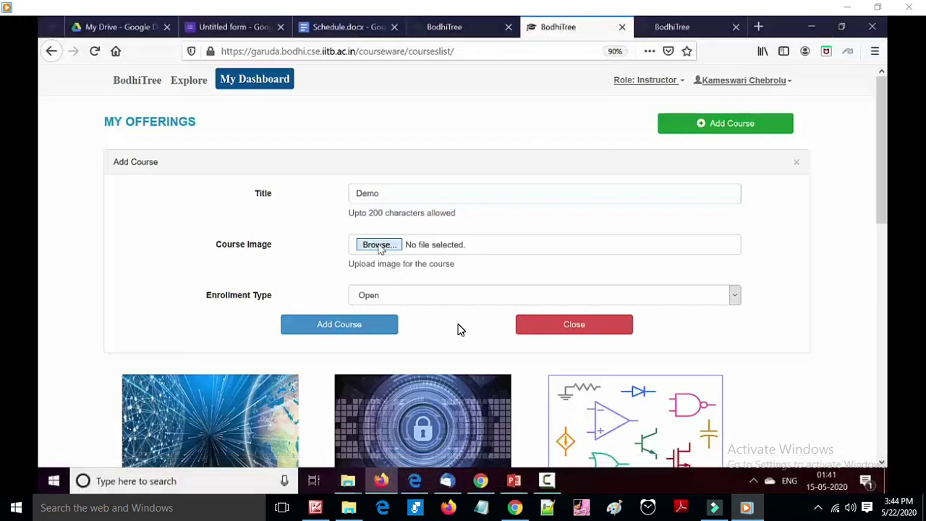
pyautogui.moveTo(81, 459)
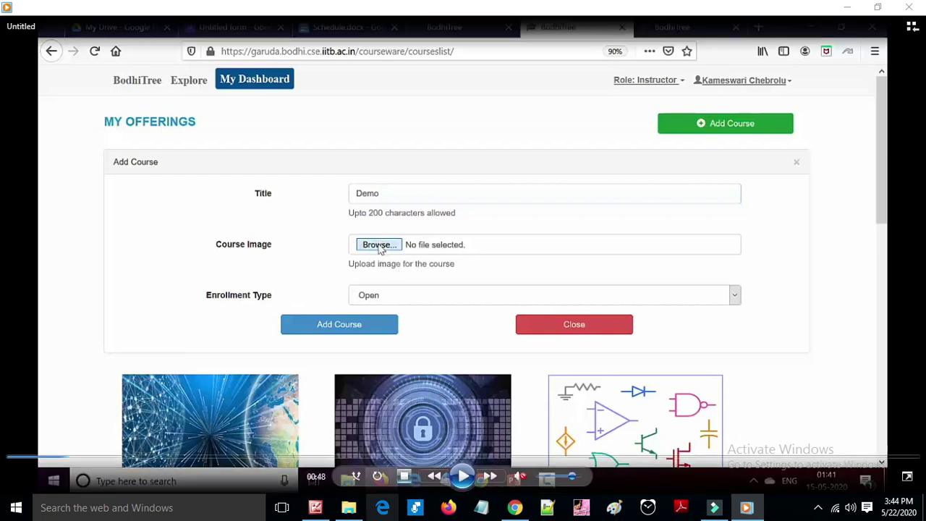
pyautogui.click(89, 458)
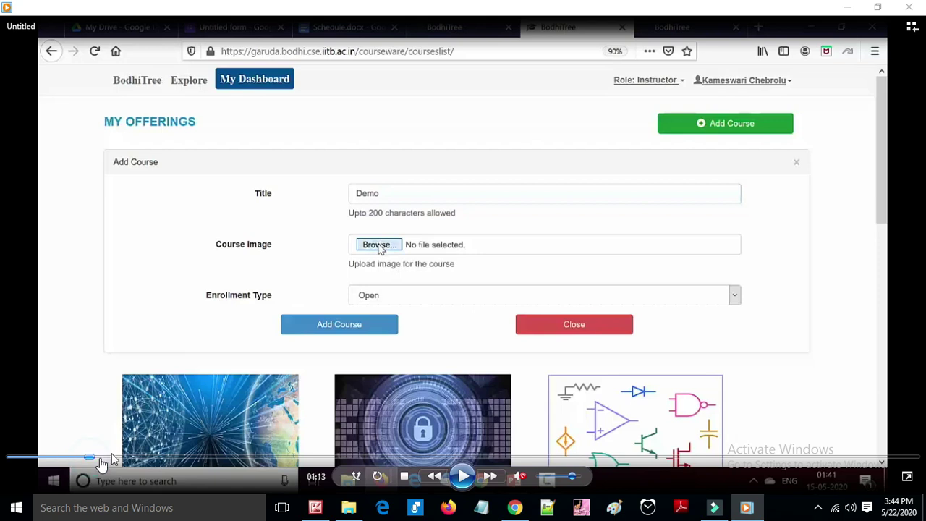
pyautogui.click(468, 484)
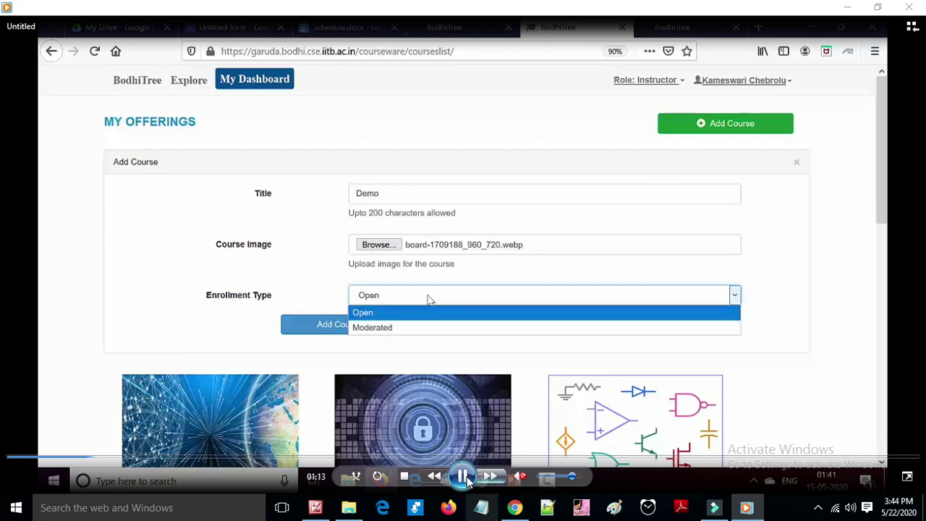
pyautogui.click(112, 459)
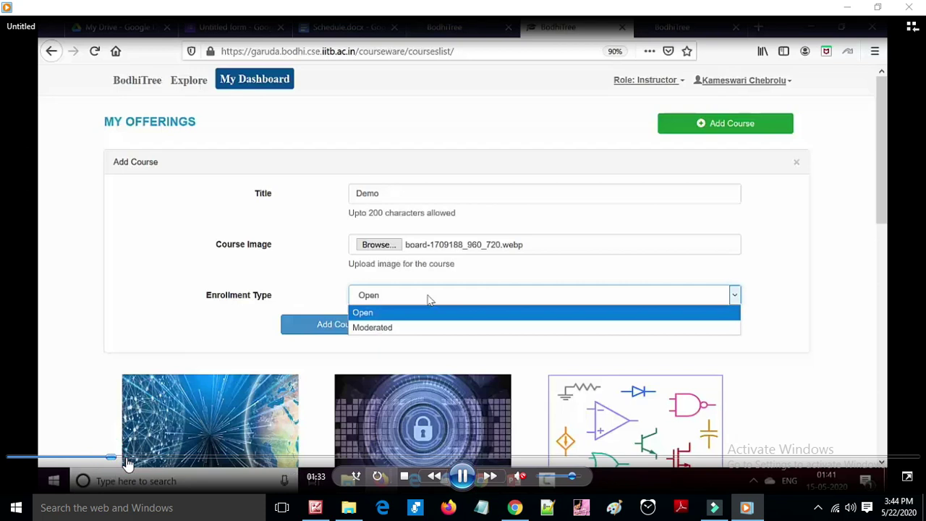
# Pause on the new Demo course page and scroll through the live workshop course in Chrome
pyautogui.click(464, 477)
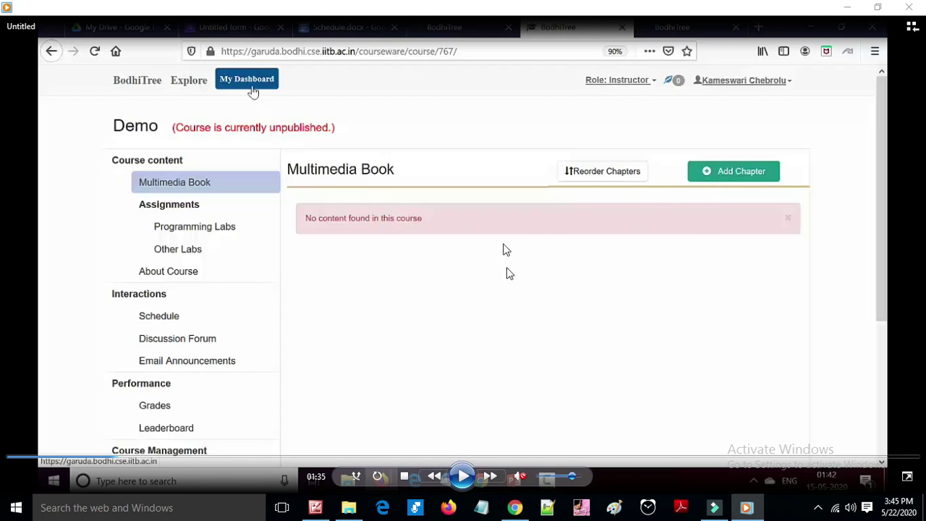
pyautogui.click(516, 509)
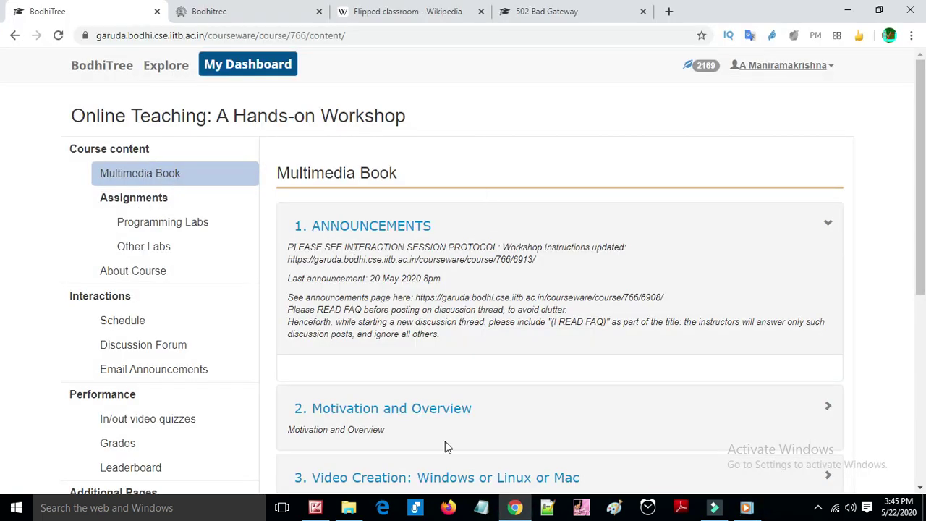
pyautogui.scroll(-2, 573, 164)
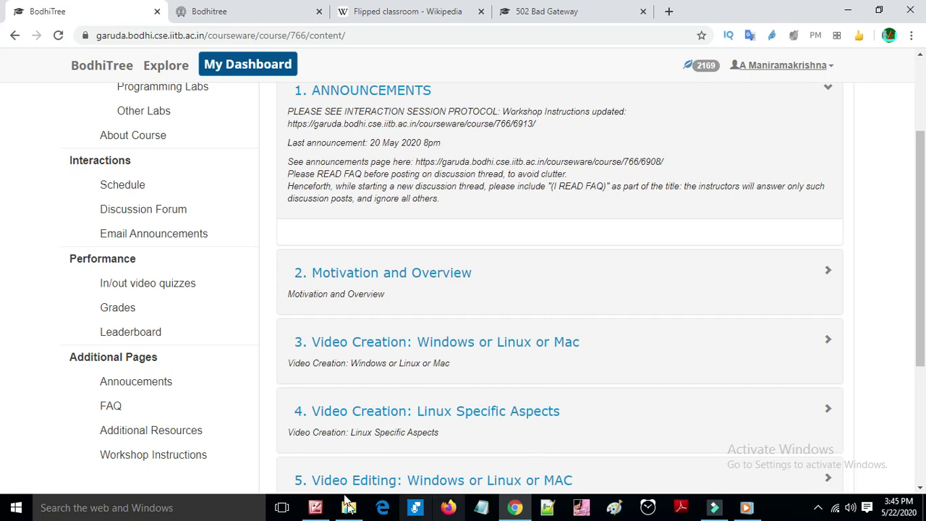
# Return to the demo video, resume it, and skip ahead to 02:06 where a chapter is added
pyautogui.click(747, 508)
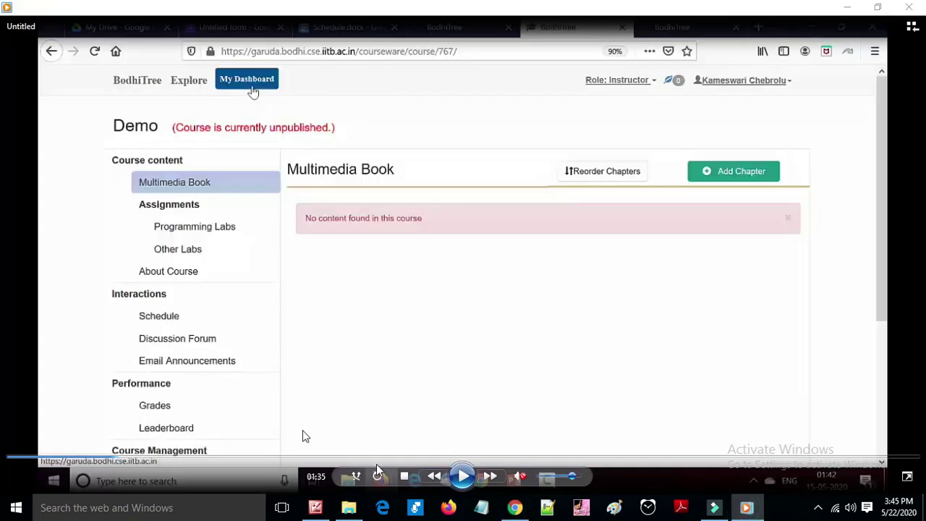
pyautogui.click(134, 463)
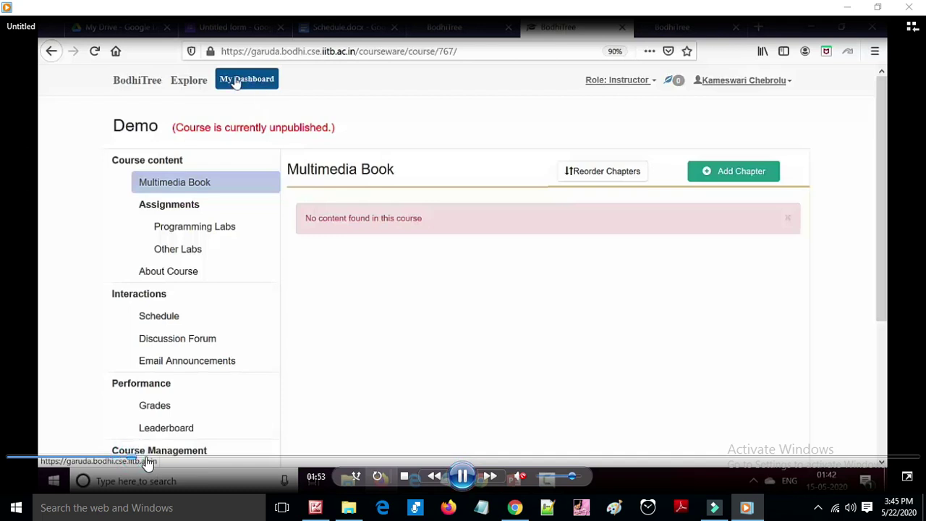
pyautogui.click(154, 460)
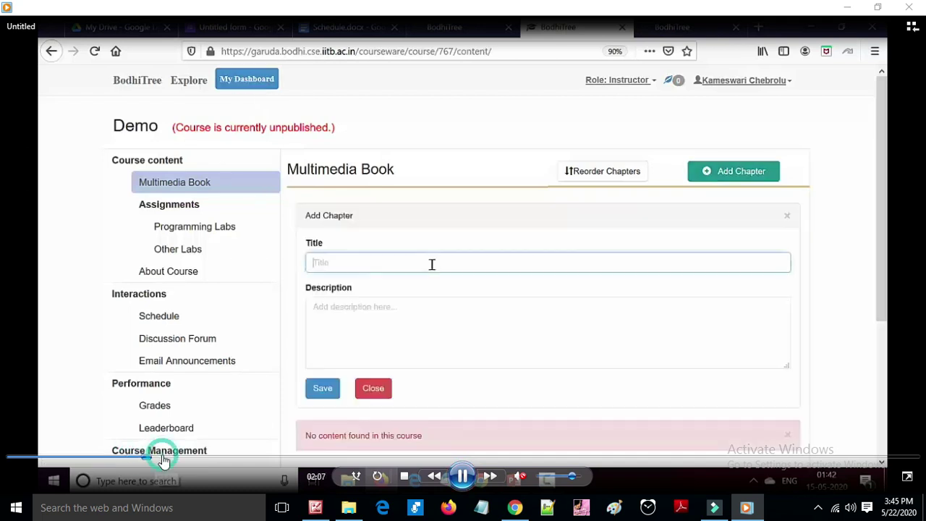
# Skip through the demo, pausing on the Rational Numbers chapter's two sections, to the saved section page
pyautogui.click(187, 460)
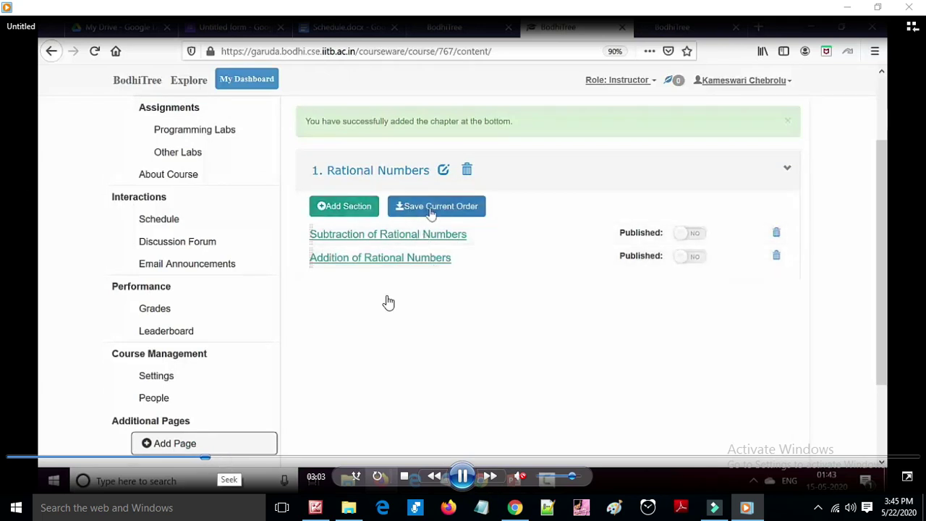
pyautogui.click(409, 257)
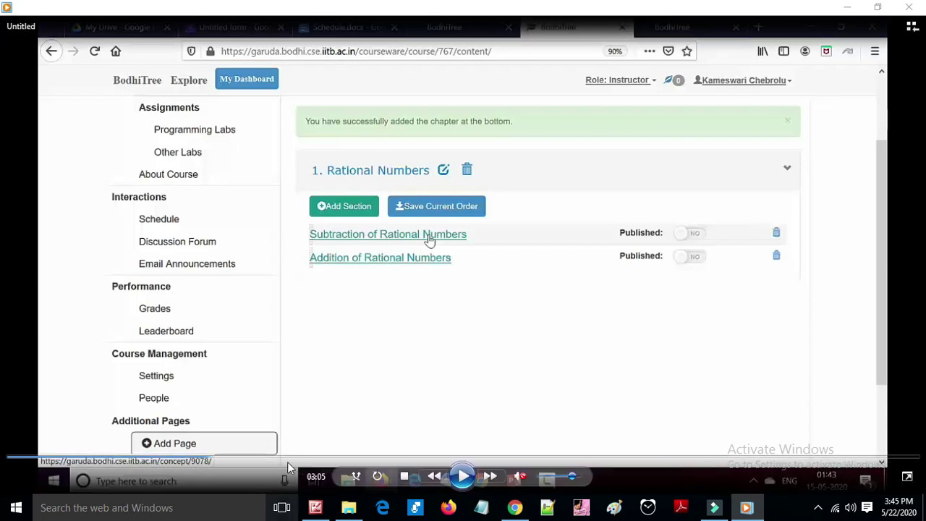
pyautogui.click(232, 458)
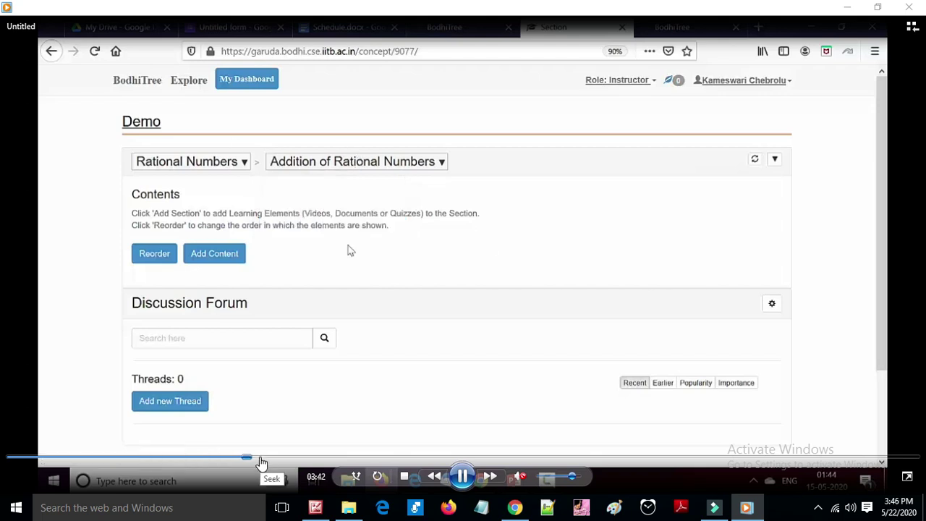
pyautogui.click(259, 459)
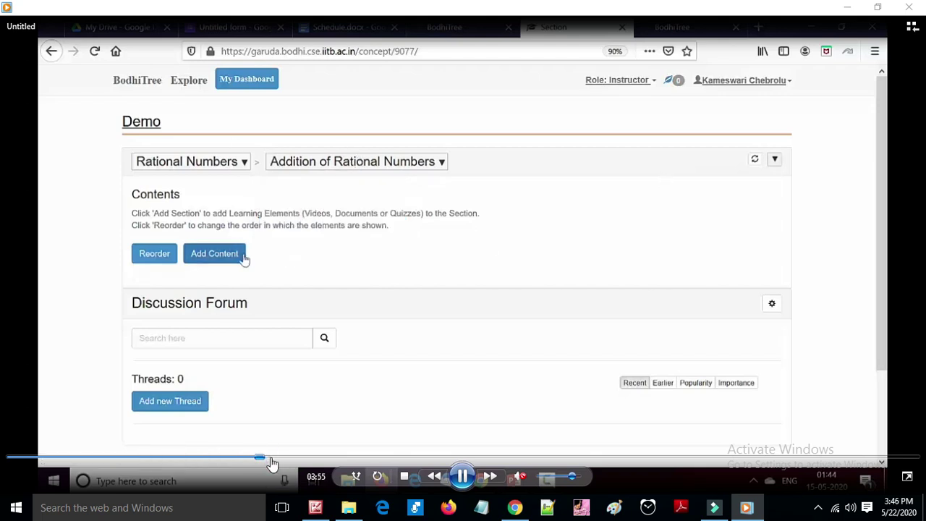
pyautogui.click(276, 459)
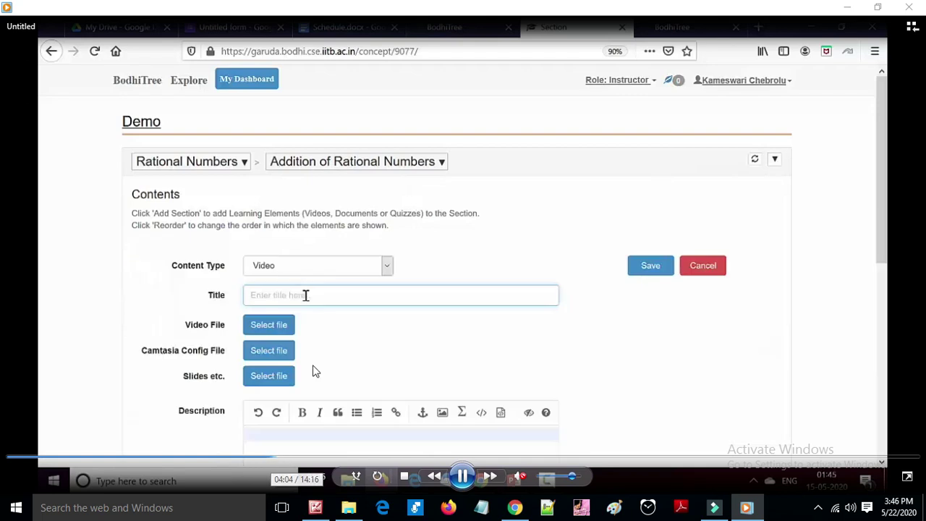
pyautogui.click(308, 458)
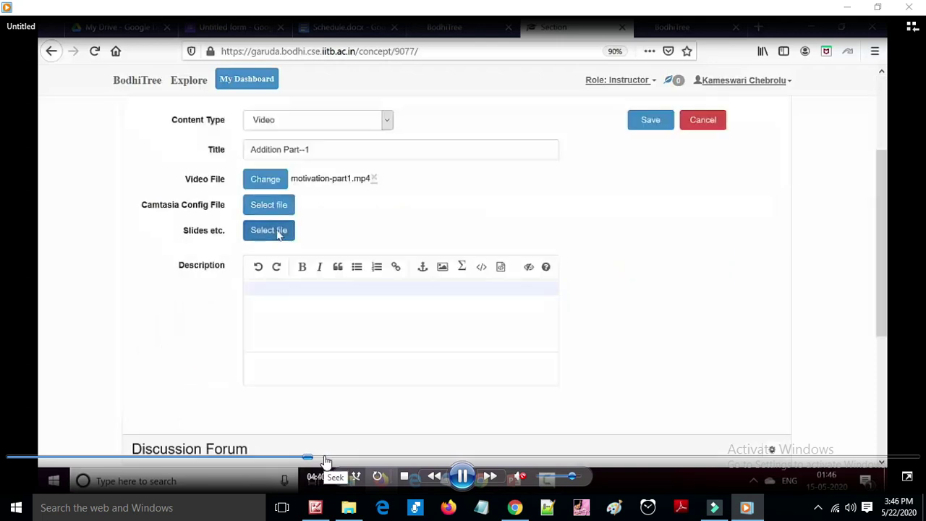
pyautogui.click(323, 458)
pyautogui.click(350, 459)
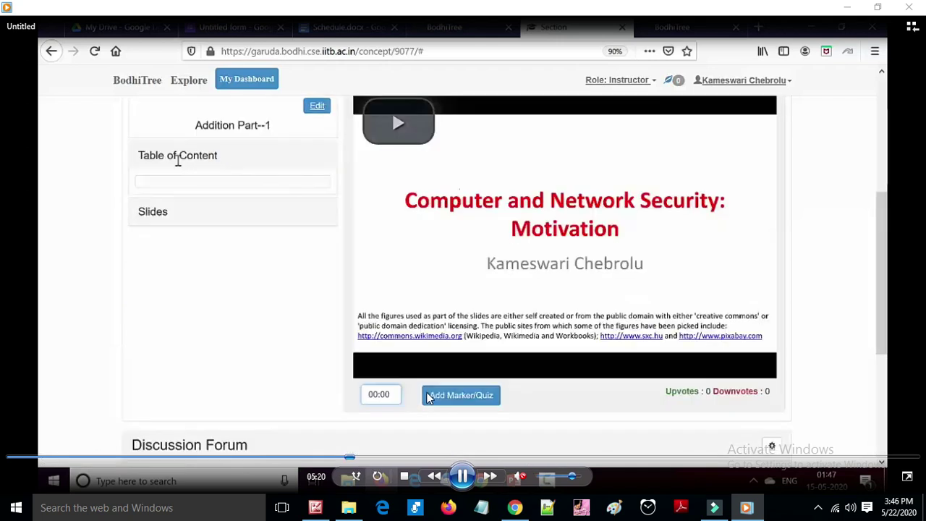
# Seek to 05:36, toggle pause and play, then jump to 06:19 showing the What is Computer Security marker
pyautogui.click(367, 458)
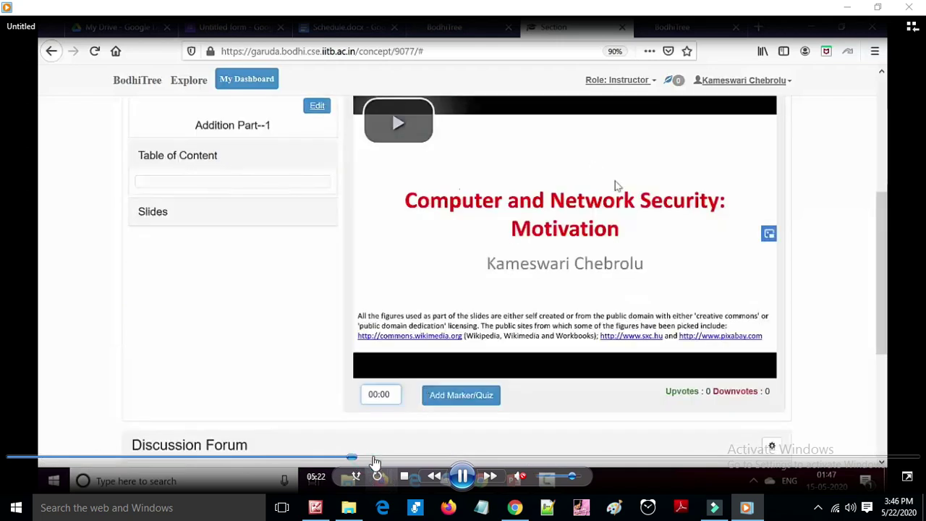
pyautogui.click(463, 476)
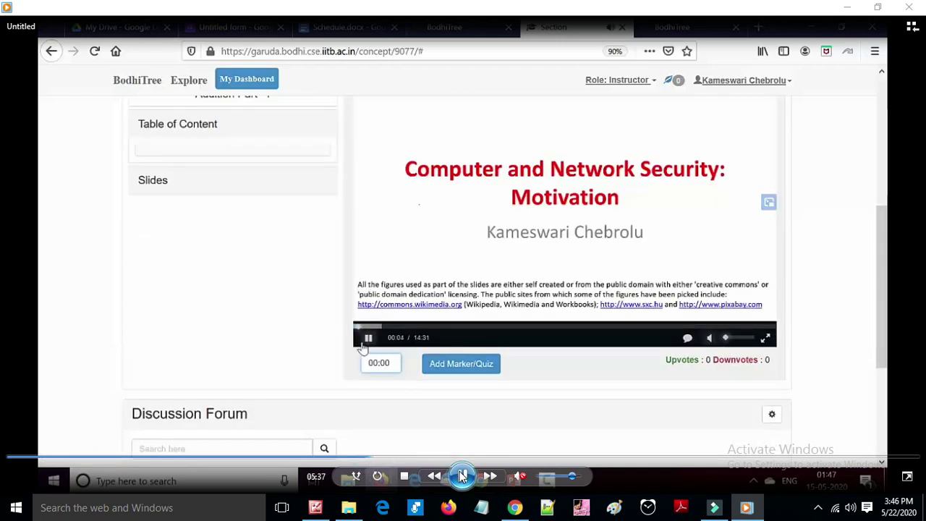
pyautogui.click(463, 476)
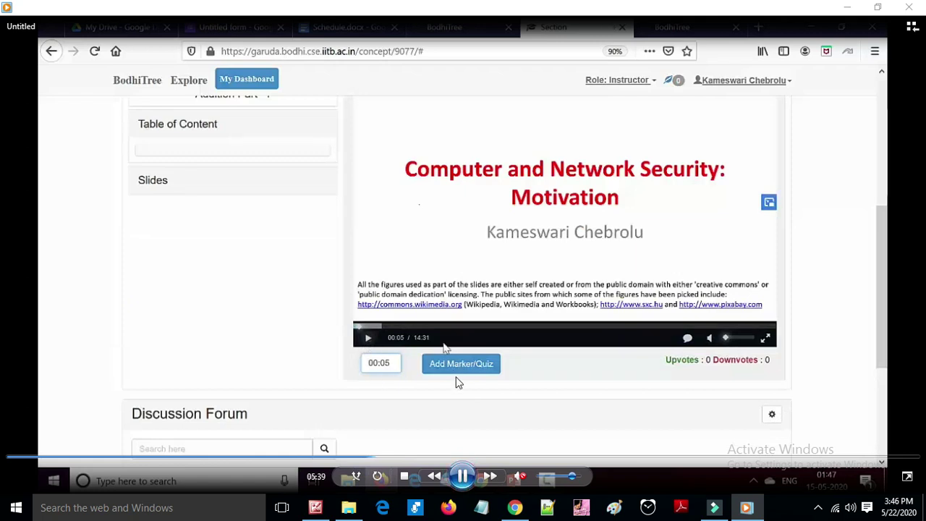
pyautogui.click(463, 476)
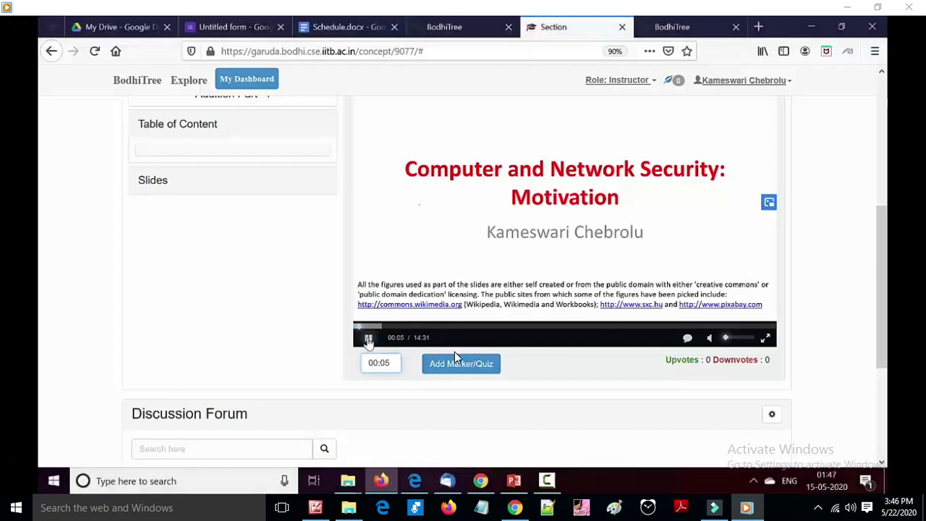
pyautogui.moveTo(453, 446)
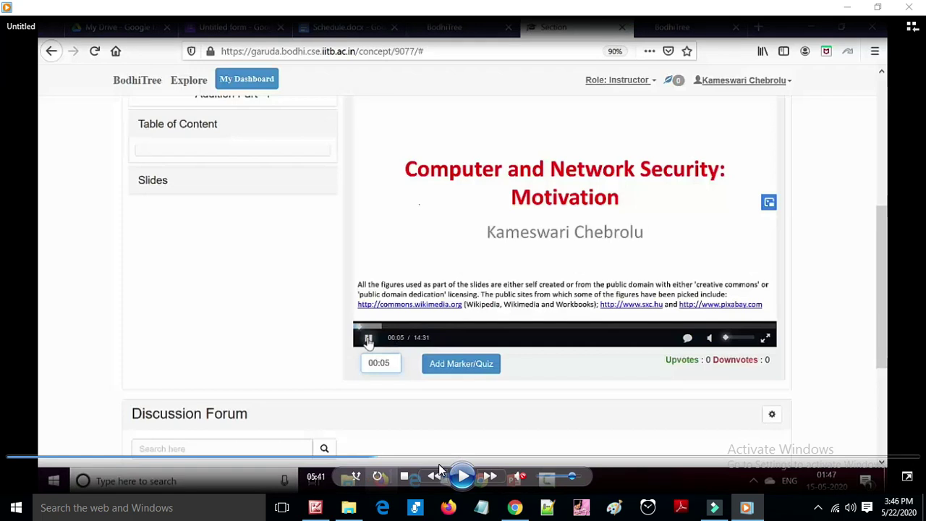
pyautogui.click(415, 459)
# Skip the demo video from 06:19 past the quiz-building segments to about 11:08
pyautogui.click(450, 457)
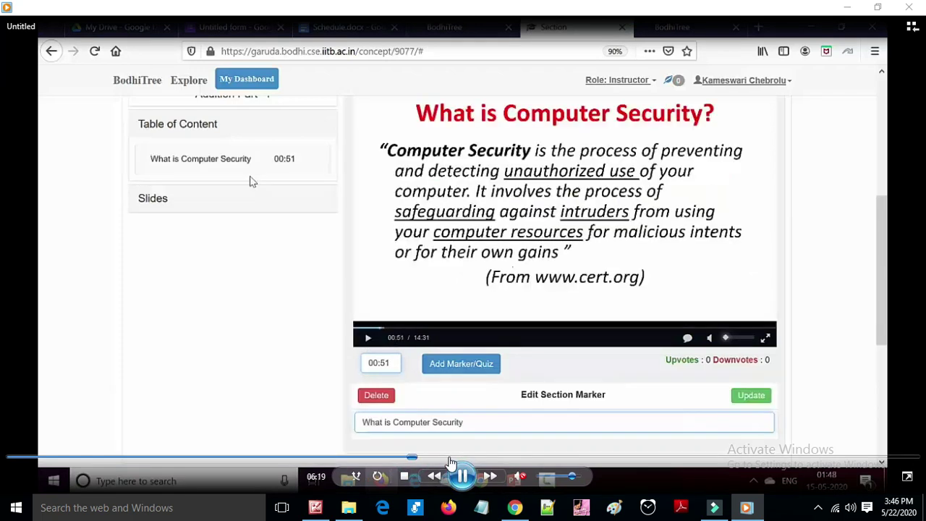
pyautogui.click(477, 458)
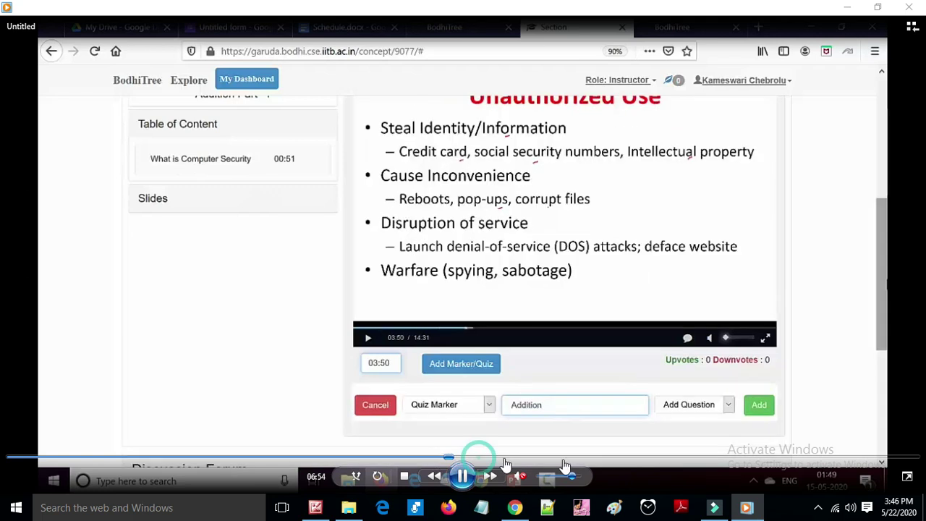
pyautogui.click(503, 457)
pyautogui.click(517, 457)
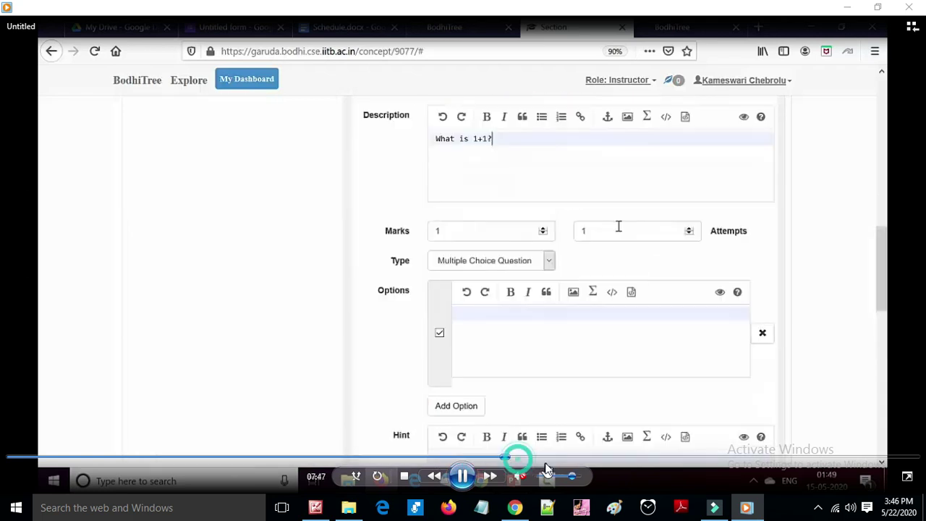
pyautogui.click(554, 457)
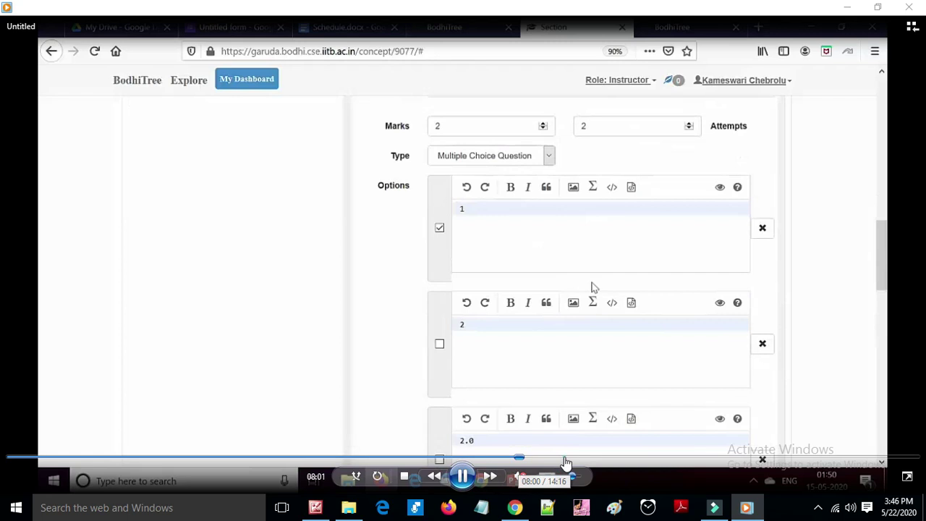
pyautogui.click(562, 457)
pyautogui.click(592, 458)
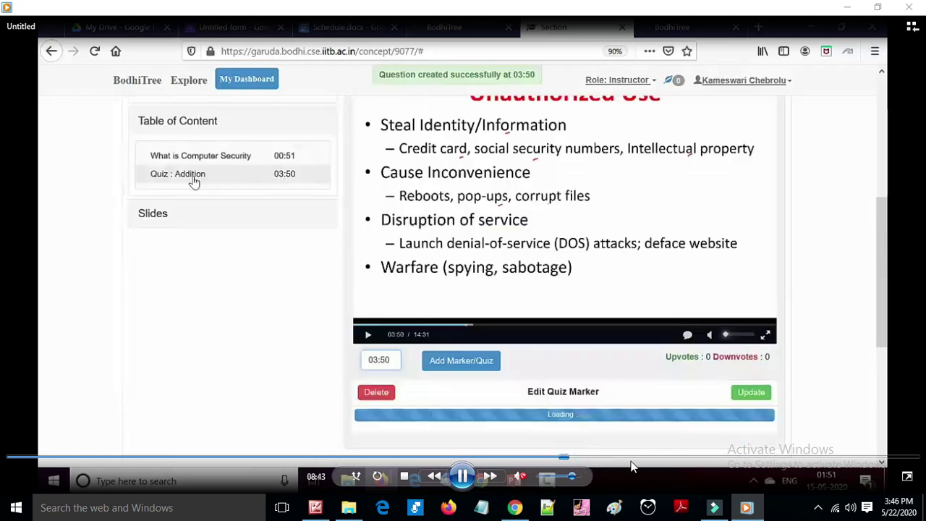
pyautogui.click(628, 460)
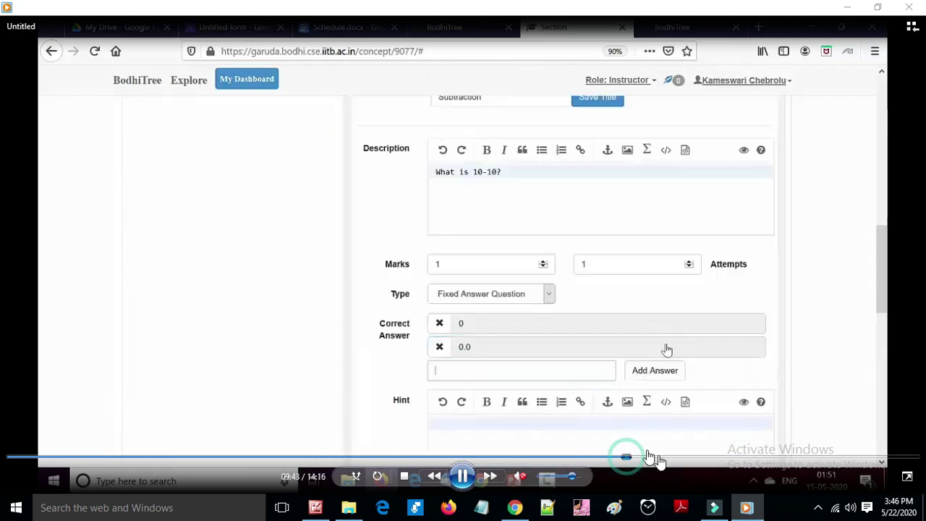
pyautogui.click(723, 459)
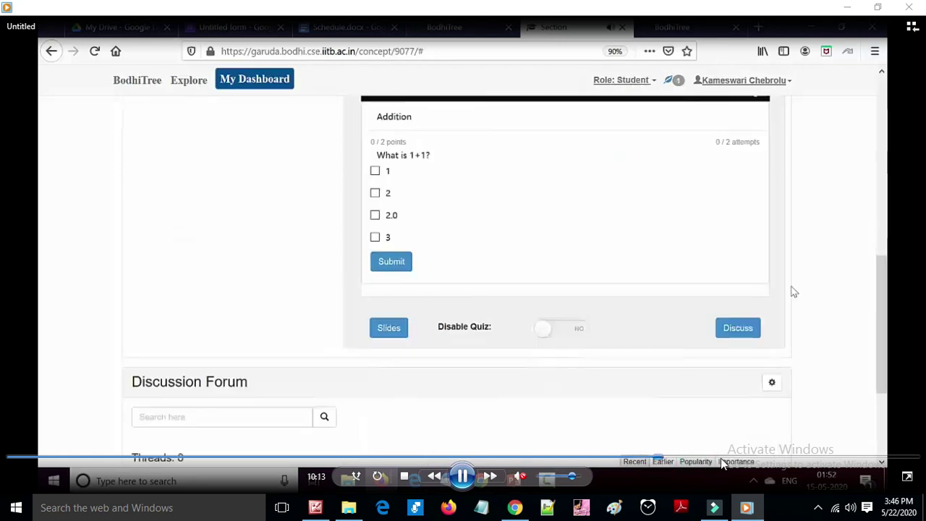
pyautogui.click(716, 460)
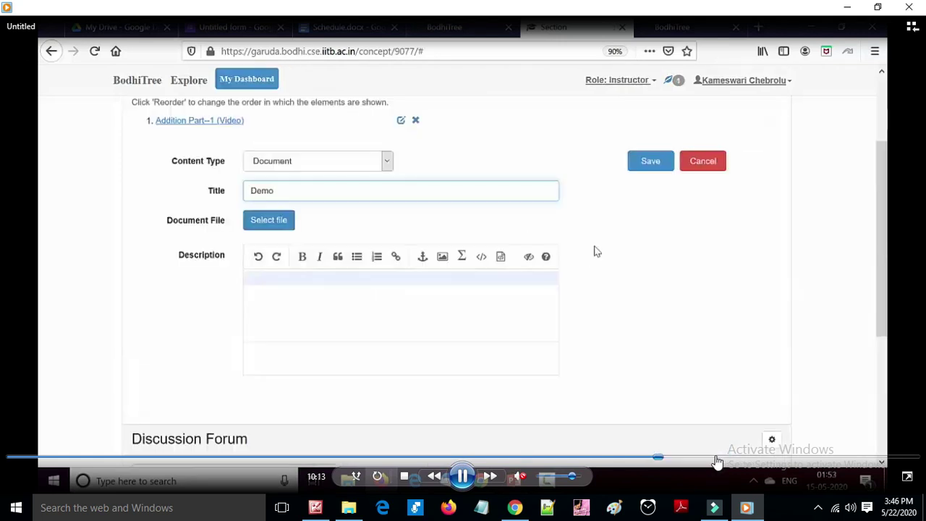
# Pause the demo at 11:08 on the document form and bring Chrome's BodhiTree course page forward
pyautogui.click(463, 476)
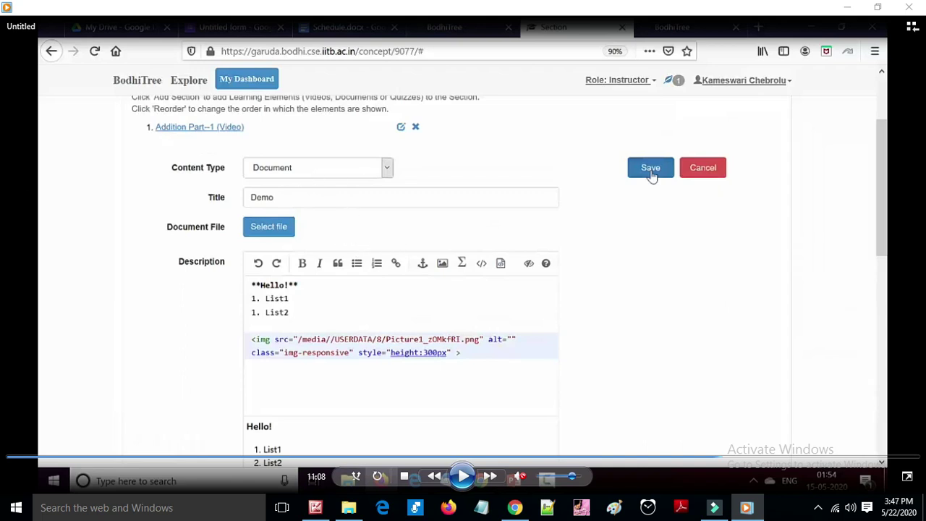
pyautogui.click(514, 507)
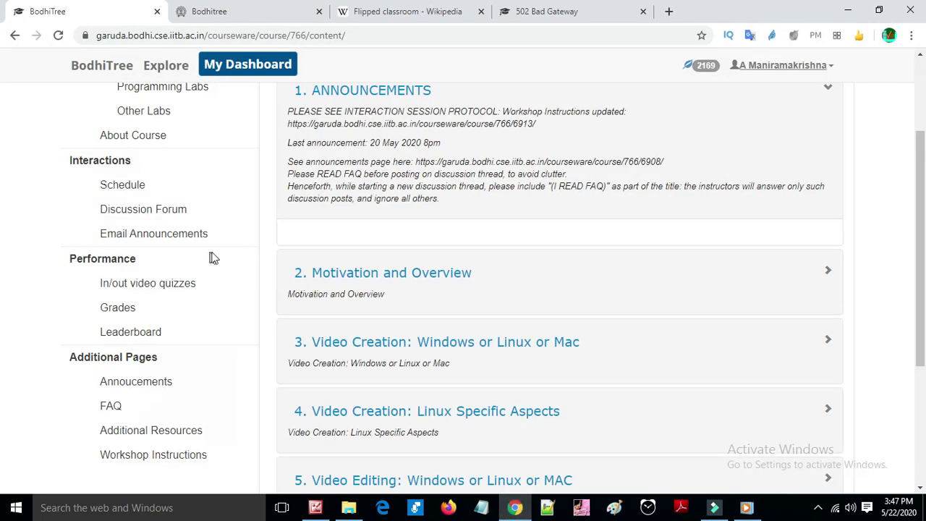
# Expand Motivation and Overview and open the Flipped Classes for Effective Teaching and Learning lesson
pyautogui.click(802, 286)
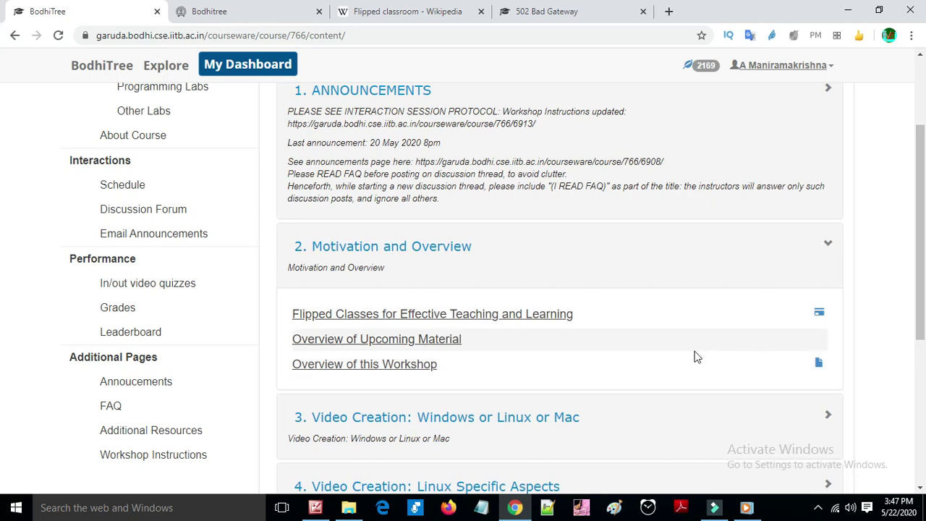
pyautogui.scroll(-2, 697, 356)
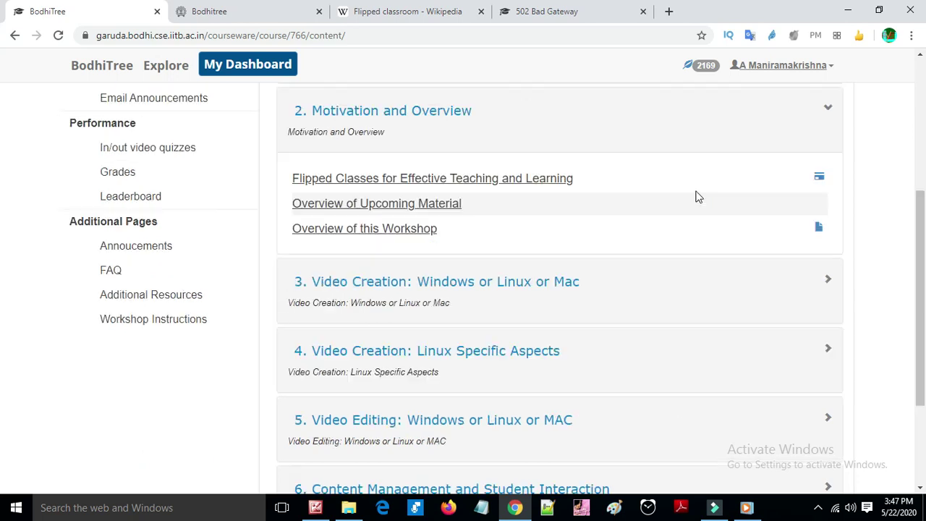
pyautogui.click(509, 181)
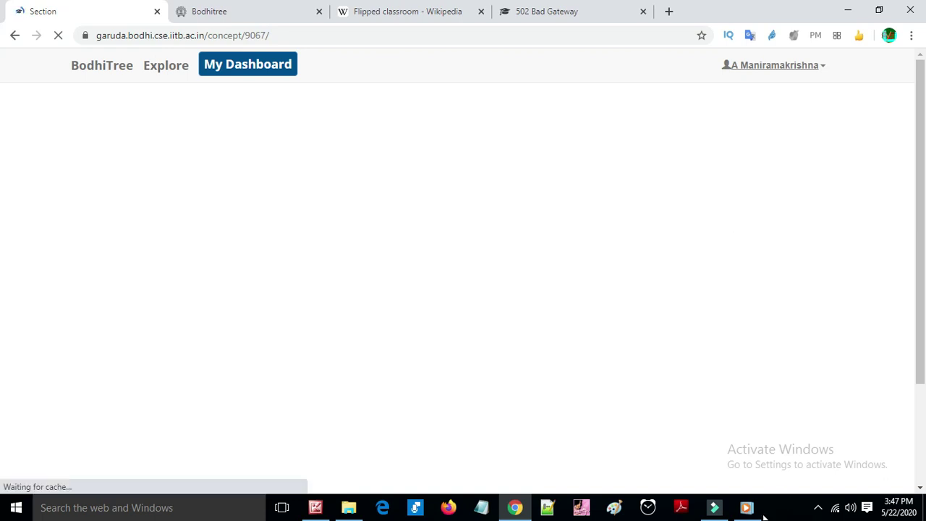
# Scroll down through the Flipped Classes lesson and its quiz
pyautogui.moveTo(753, 510)
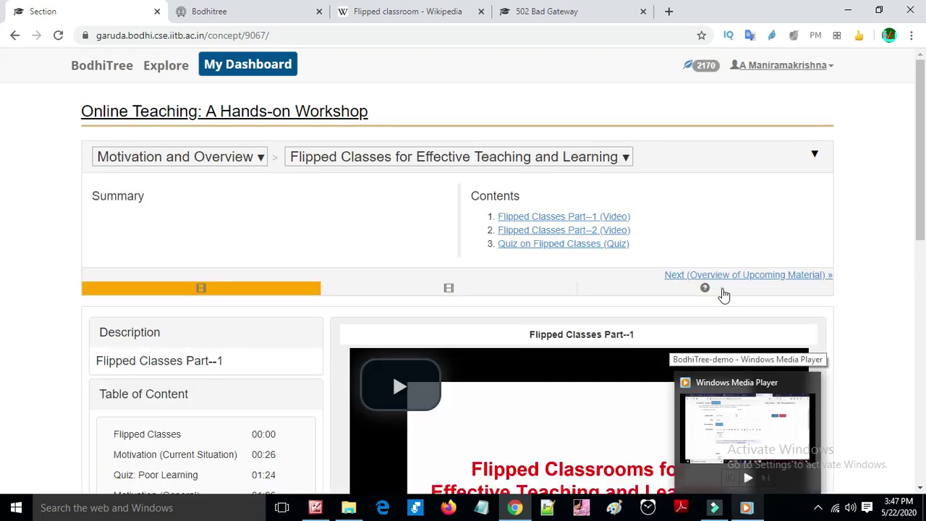
pyautogui.scroll(-5, 696, 324)
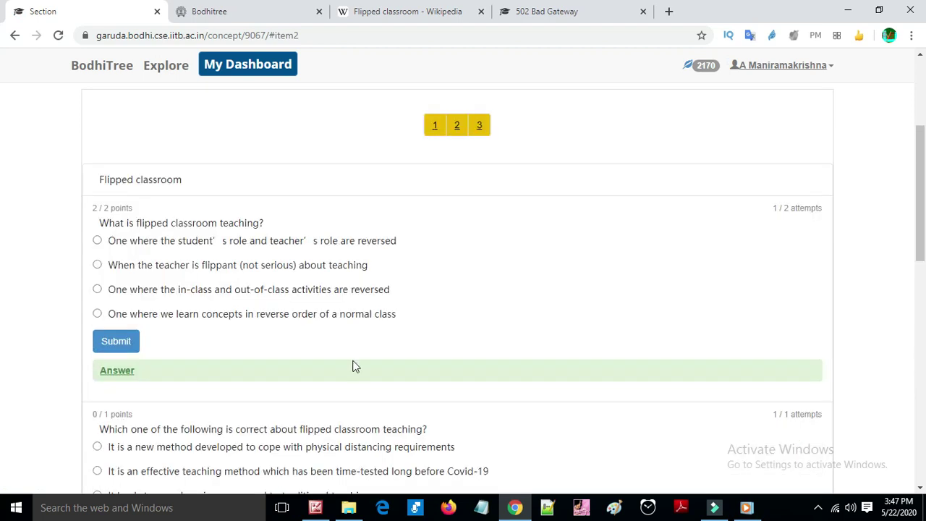
pyautogui.scroll(-1, 332, 337)
pyautogui.scroll(-1, 332, 336)
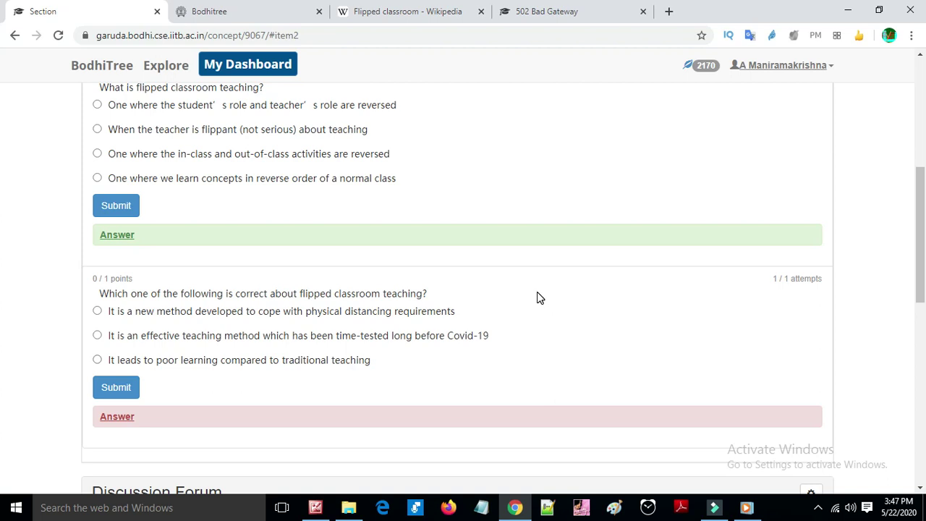
# Glance at the topic list, then return to the Online Teaching: A Hands-on Workshop course page
pyautogui.scroll(5, 513, 309)
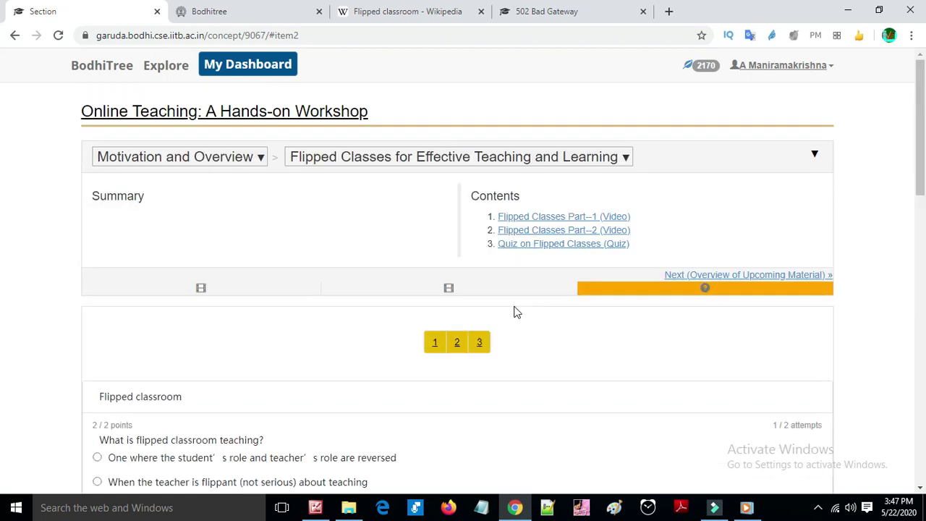
pyautogui.click(190, 161)
pyautogui.click(262, 159)
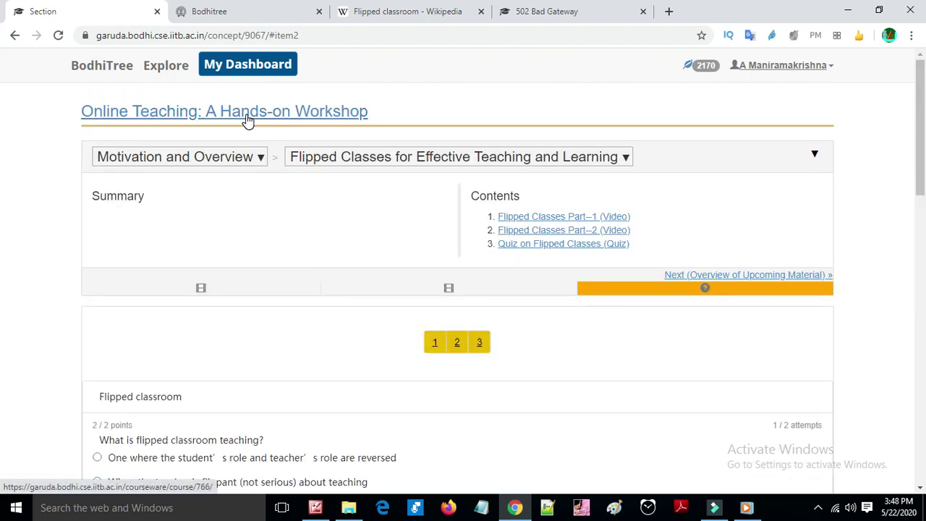
pyautogui.click(246, 121)
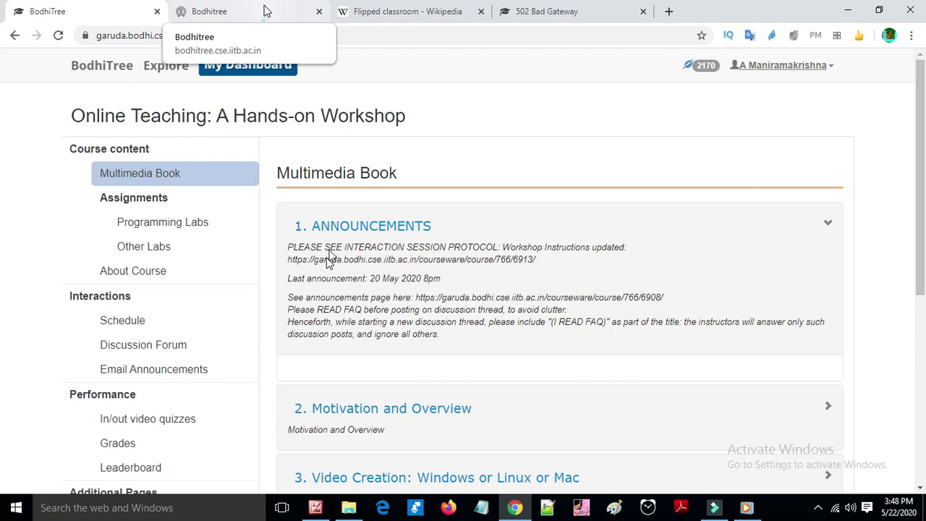
# Switch to the BodhiTree homepage tab and scroll down to its survey figures and Contact section
pyautogui.hotkey('ctrl', 'Tab')
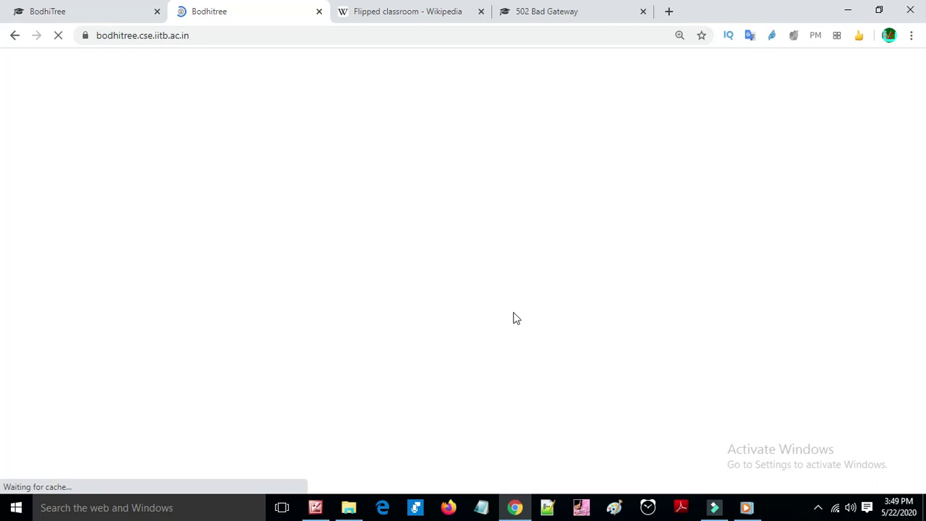
pyautogui.scroll(-3, 508, 271)
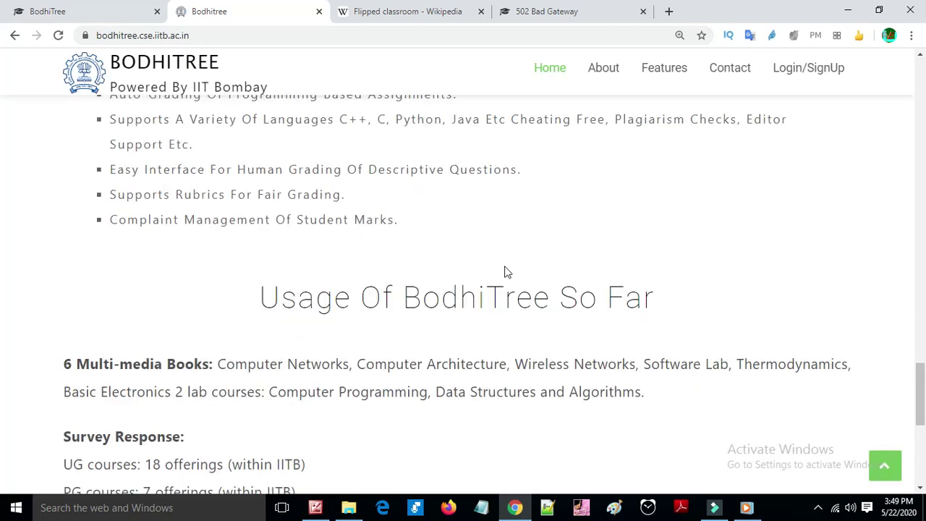
pyautogui.scroll(-5, 505, 271)
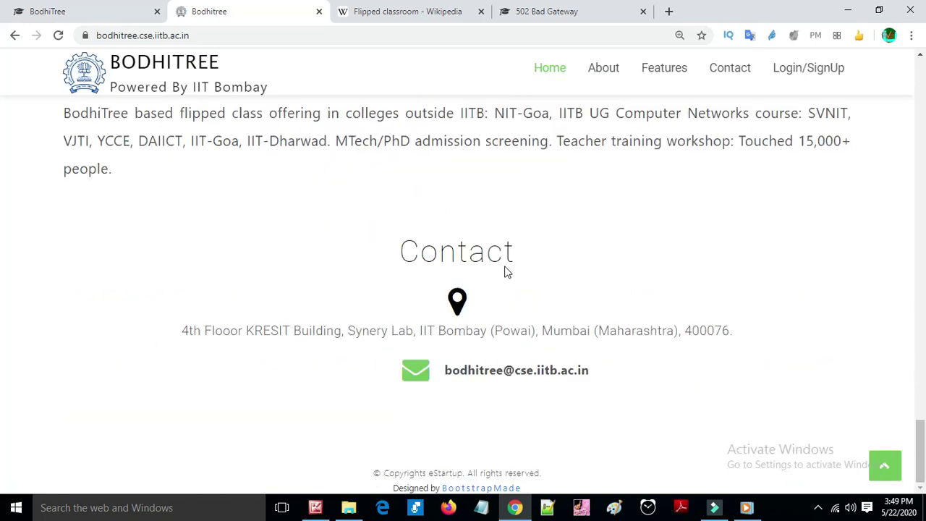
# Select parts of the contact e-mail address, dismissing the translation popup along the way
pyautogui.moveTo(446, 375); pyautogui.dragTo(505, 373)
pyautogui.doubleClick(583, 382)
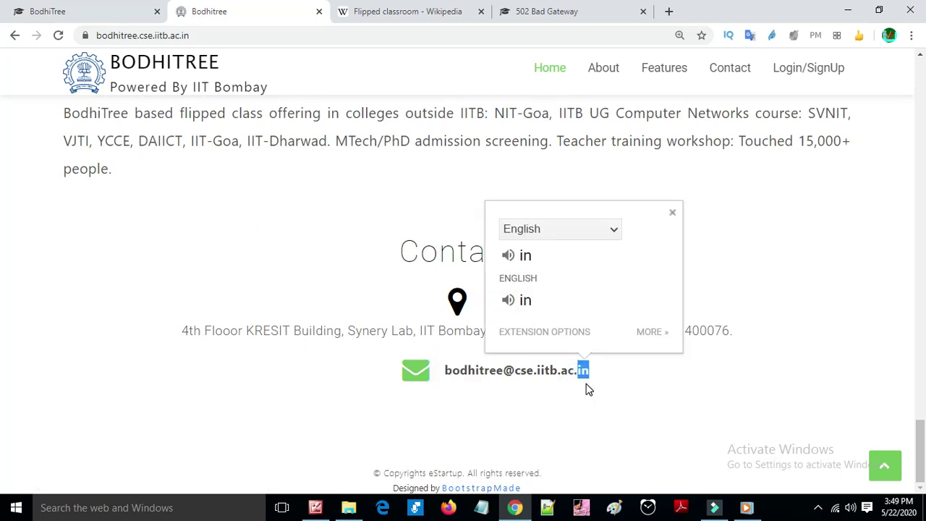
pyautogui.click(605, 374)
pyautogui.click(568, 386)
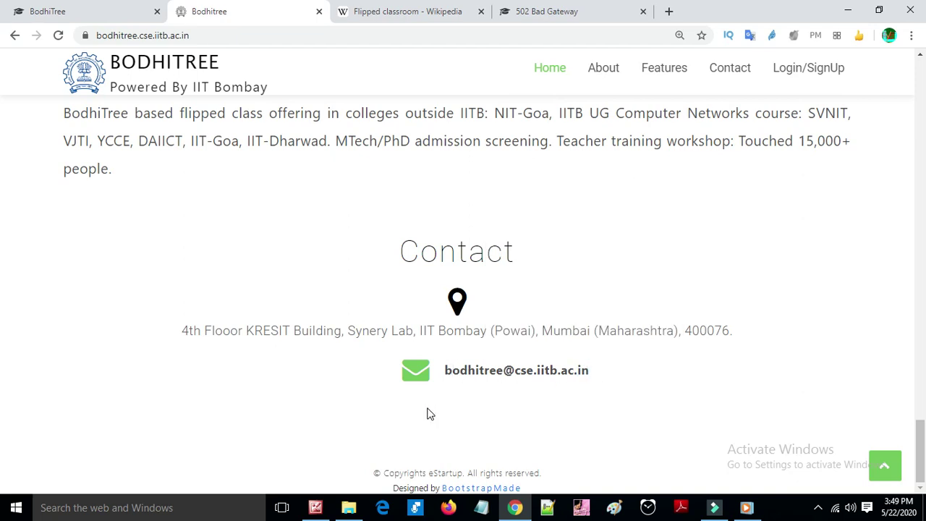
pyautogui.moveTo(442, 370); pyautogui.dragTo(479, 371)
pyautogui.doubleClick(521, 370)
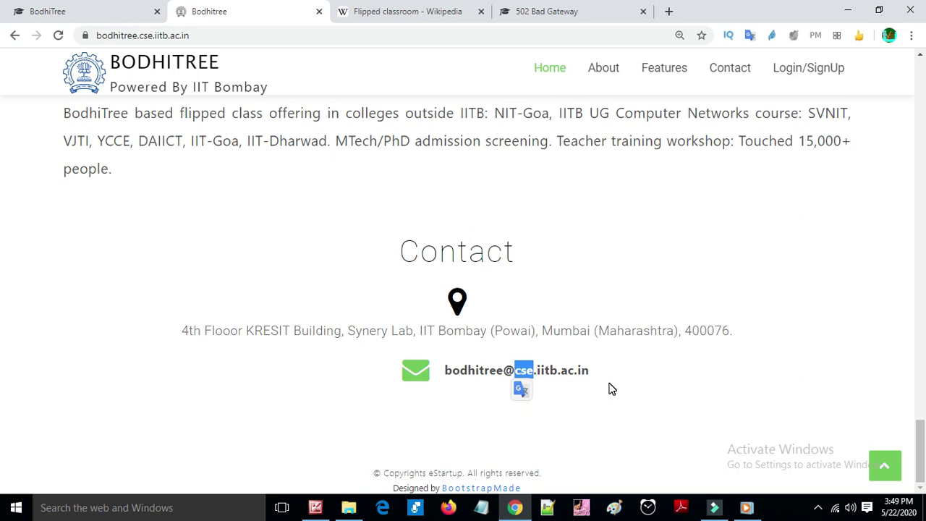
pyautogui.scroll(1, 601, 394)
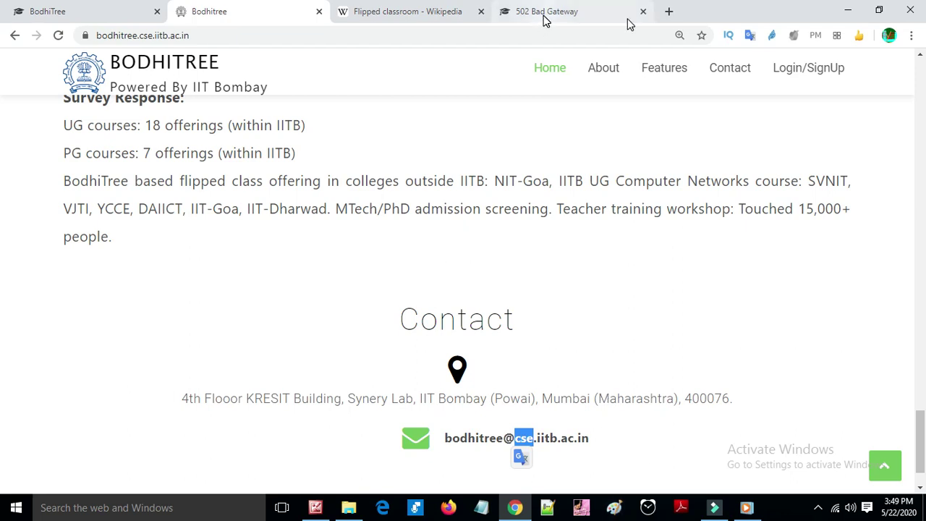
# Open electricalforu.com in a new tab, then start another blank tab
pyautogui.click(666, 18)
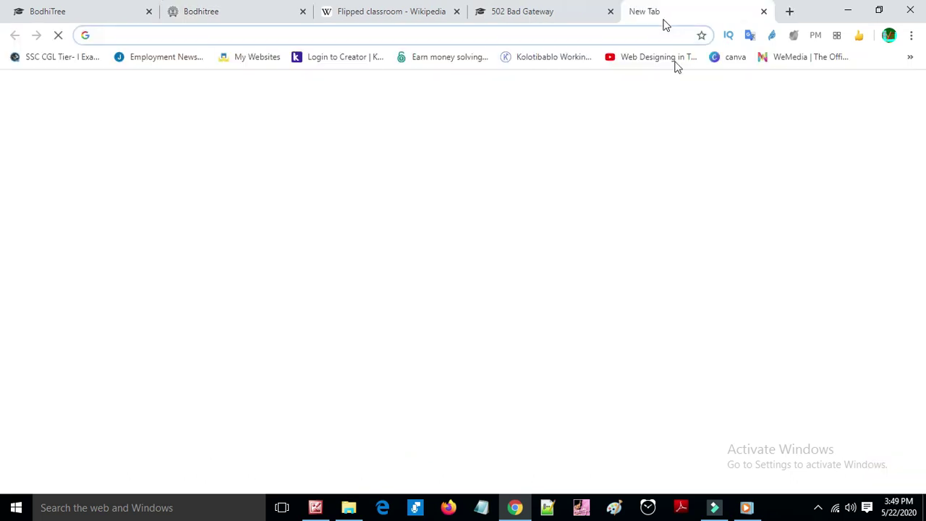
pyautogui.write('electricalforu.com')
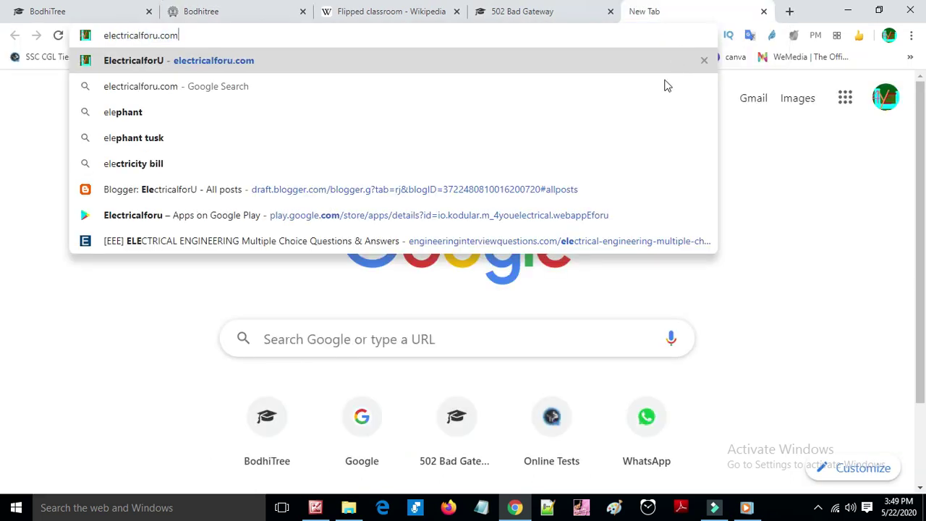
pyautogui.press('Return')
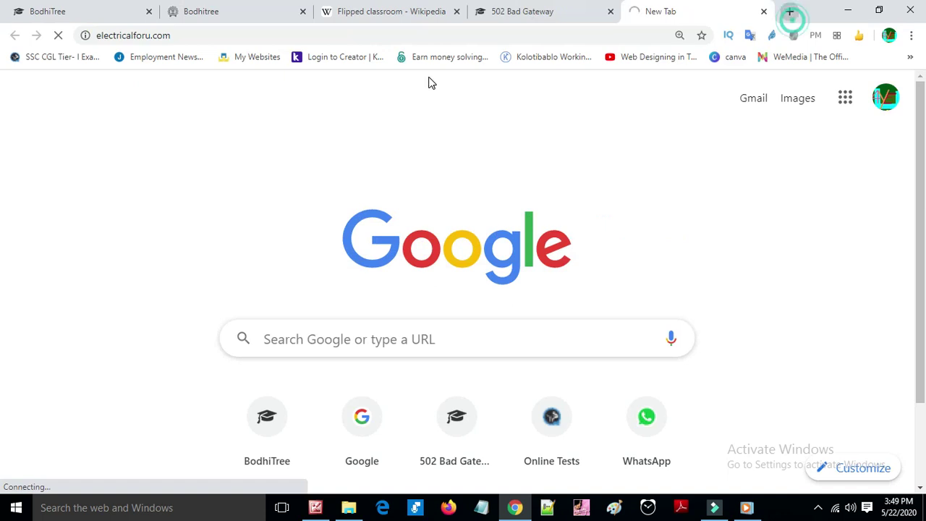
pyautogui.hotkey('ctrl', 't')
pyautogui.write('y')
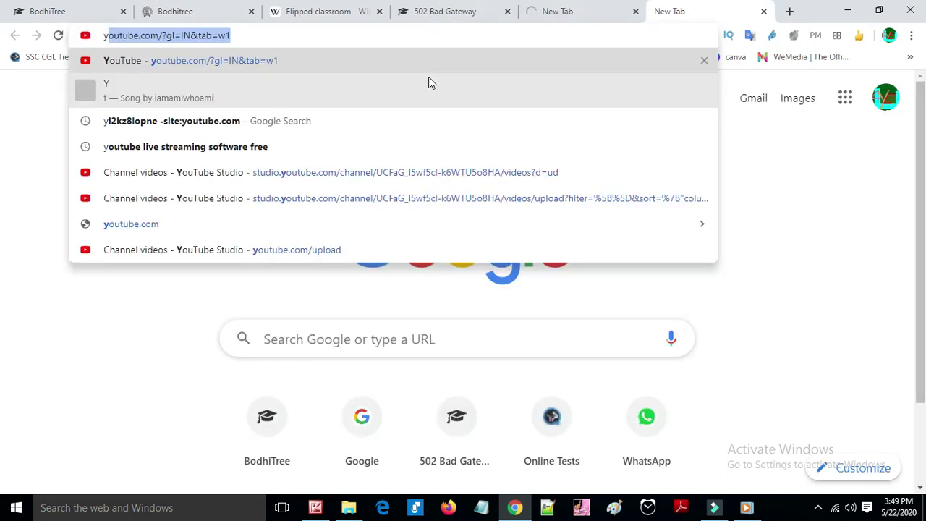
pyautogui.press('BackSpace')
pyautogui.press('BackSpace')
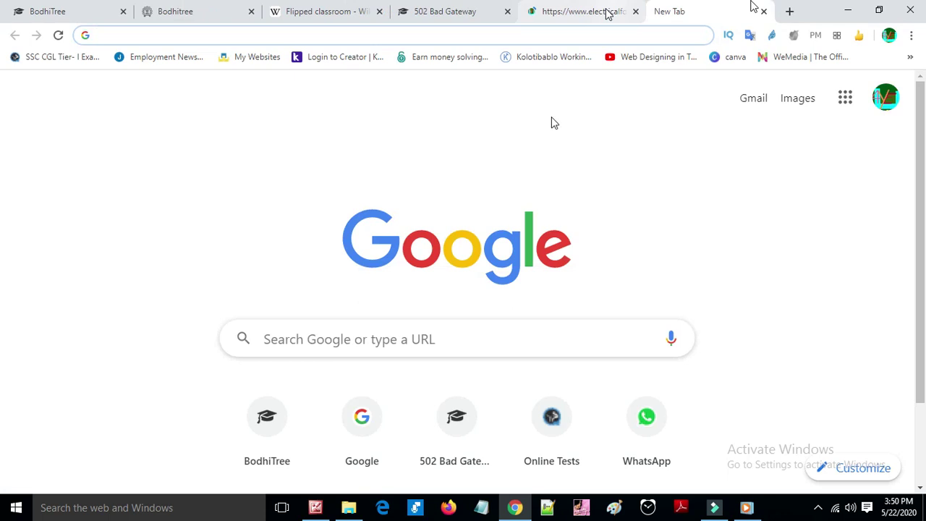
# Close the 502 Bad Gateway tab and return to BodhiTree's Multimedia Book page
pyautogui.click(504, 18)
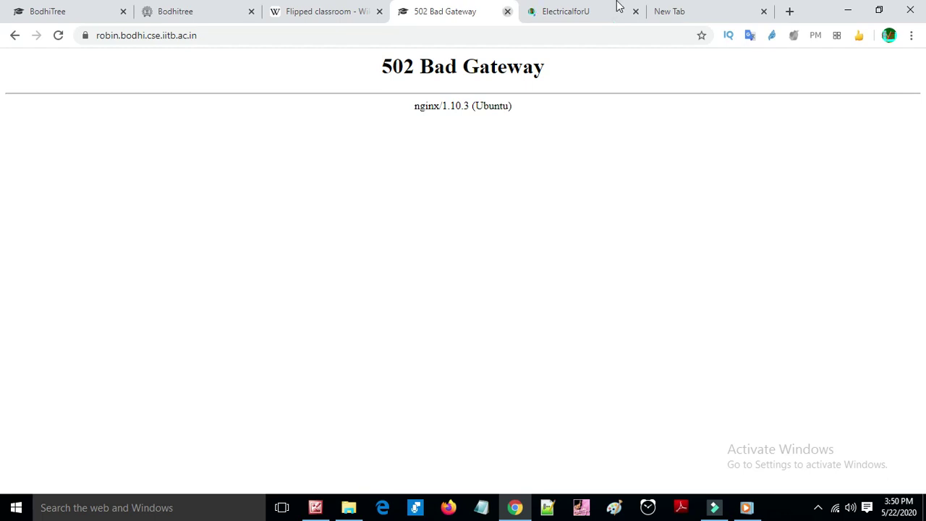
pyautogui.hotkey('ctrl', 'w')
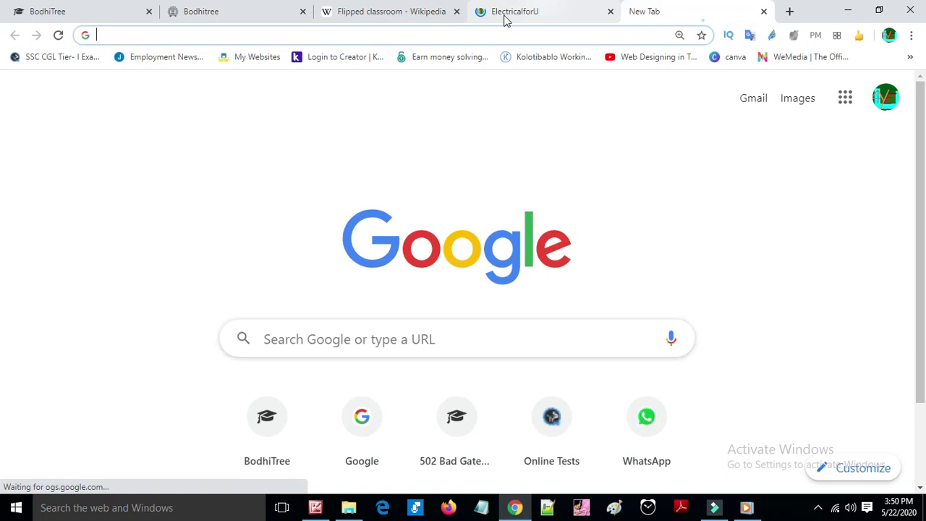
pyautogui.click(422, 8)
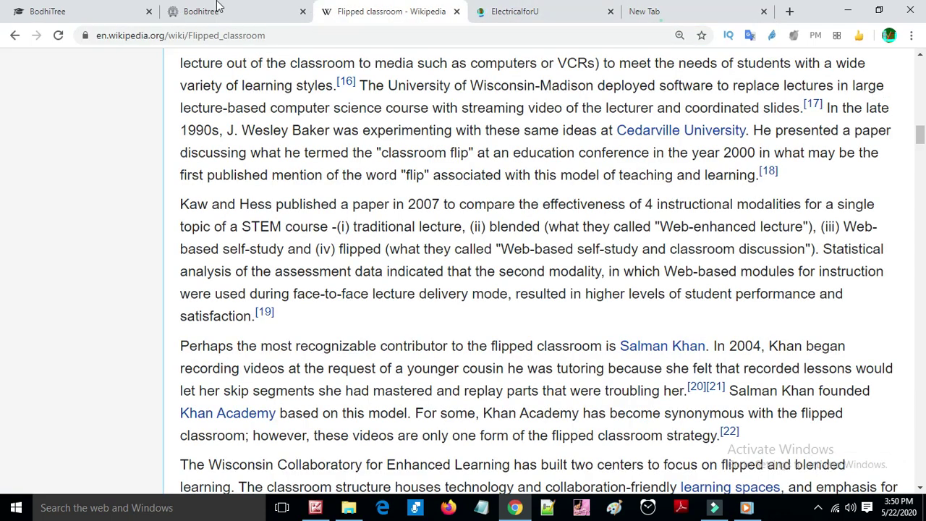
pyautogui.hotkey('ctrl', '9')
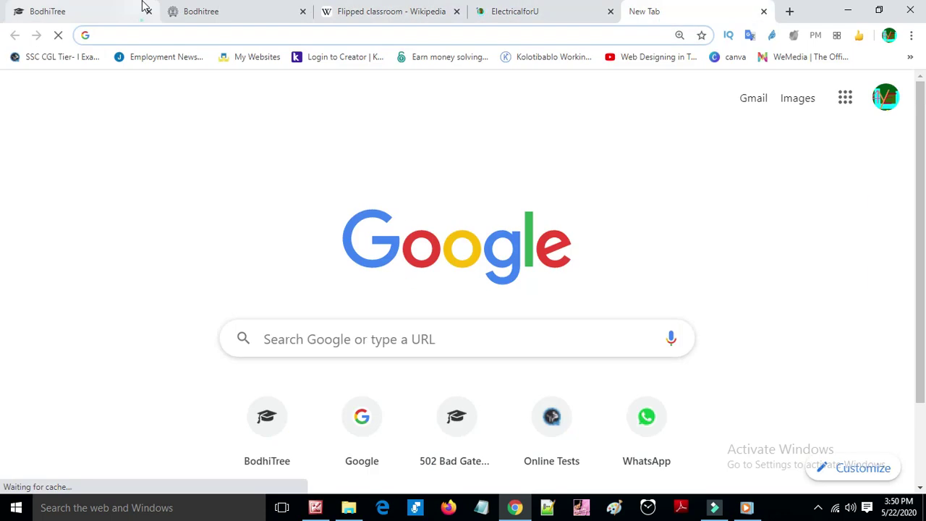
pyautogui.click(142, 9)
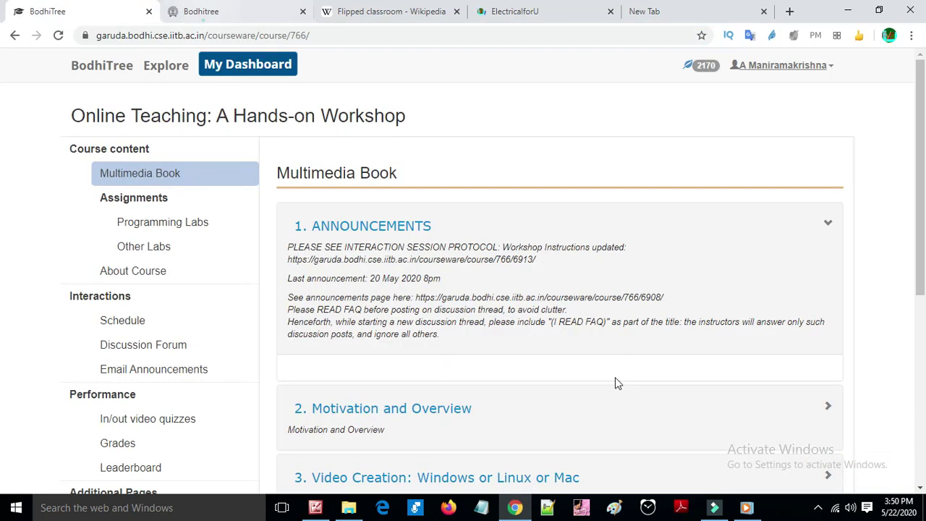